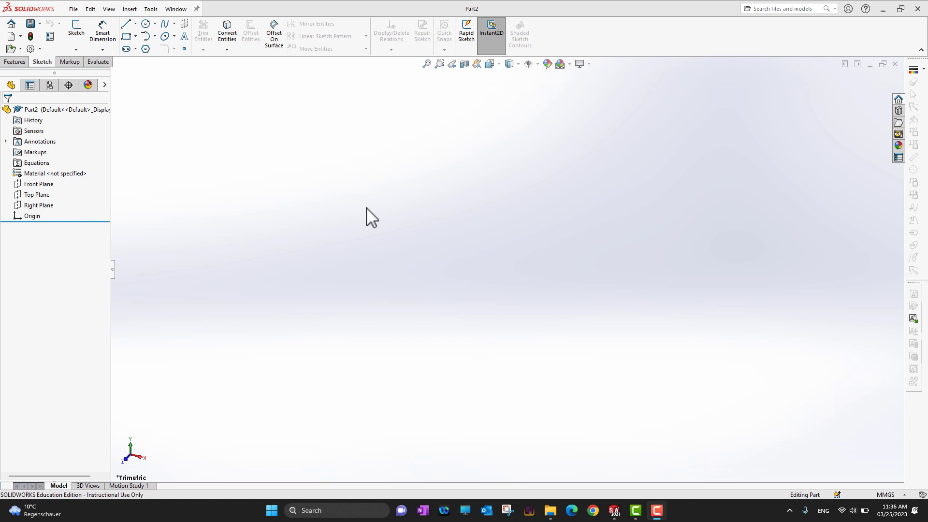
pyautogui.click(32, 185)
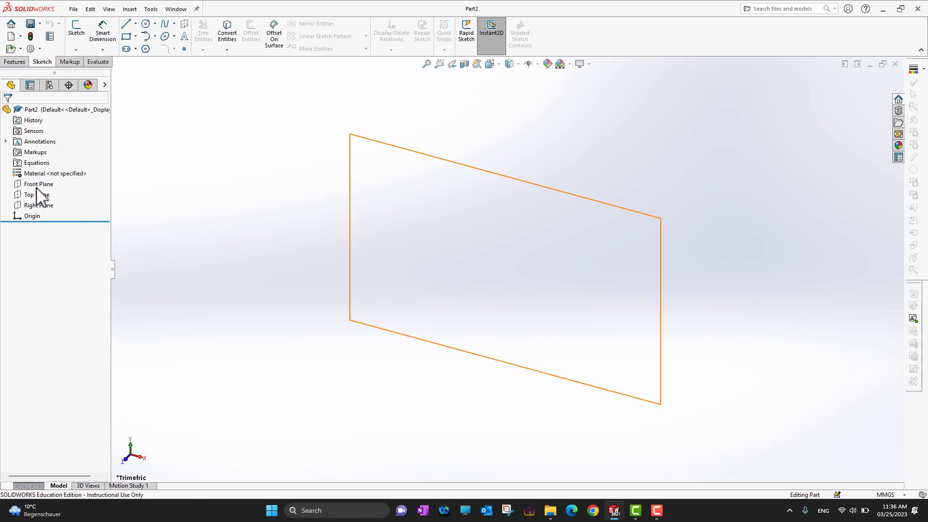
pyautogui.click(38, 196)
pyautogui.click(31, 184)
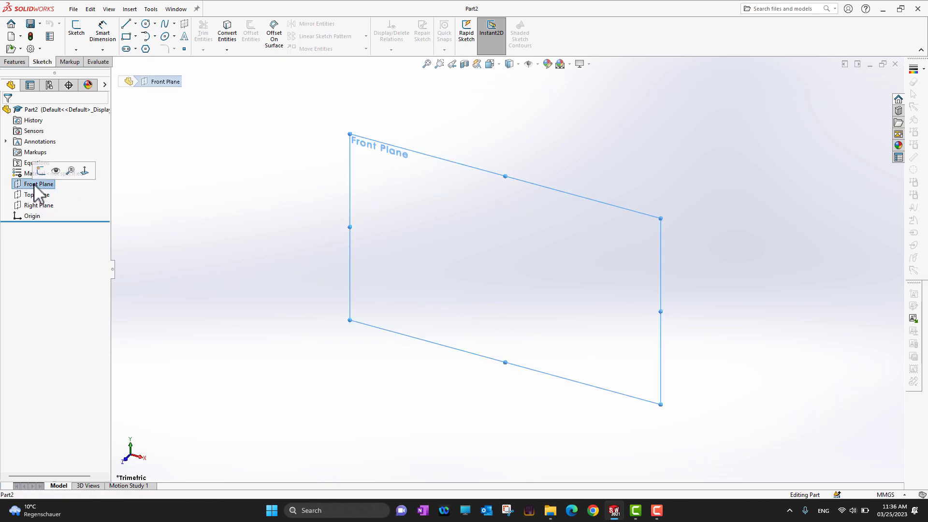
pyautogui.click(77, 32)
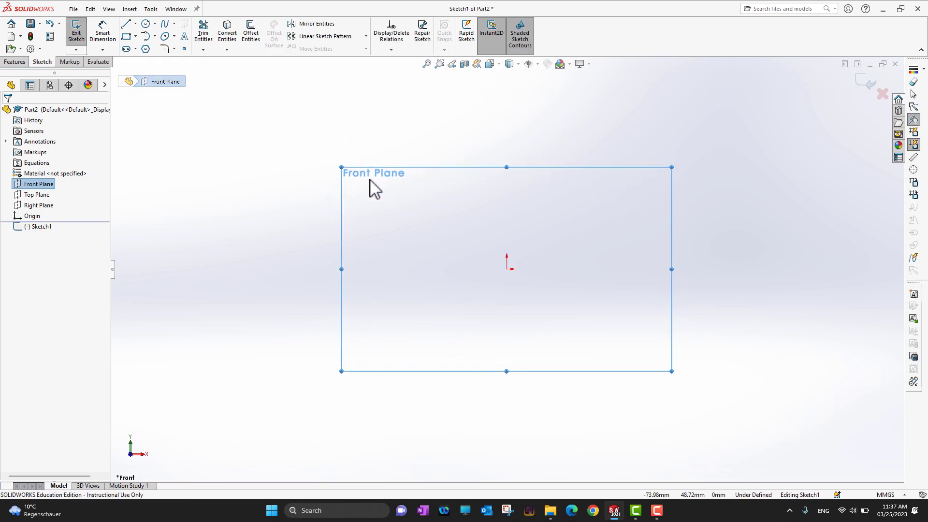
pyautogui.click(146, 25)
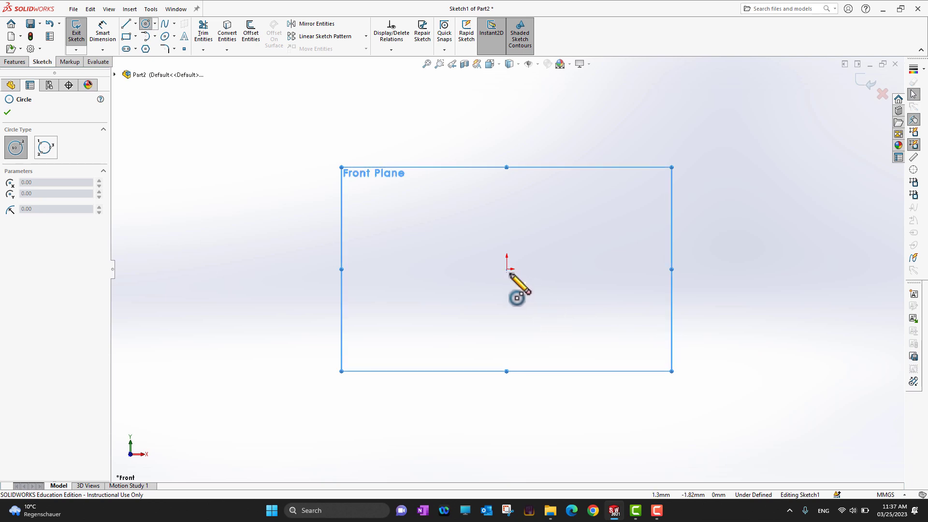
pyautogui.click(506, 269)
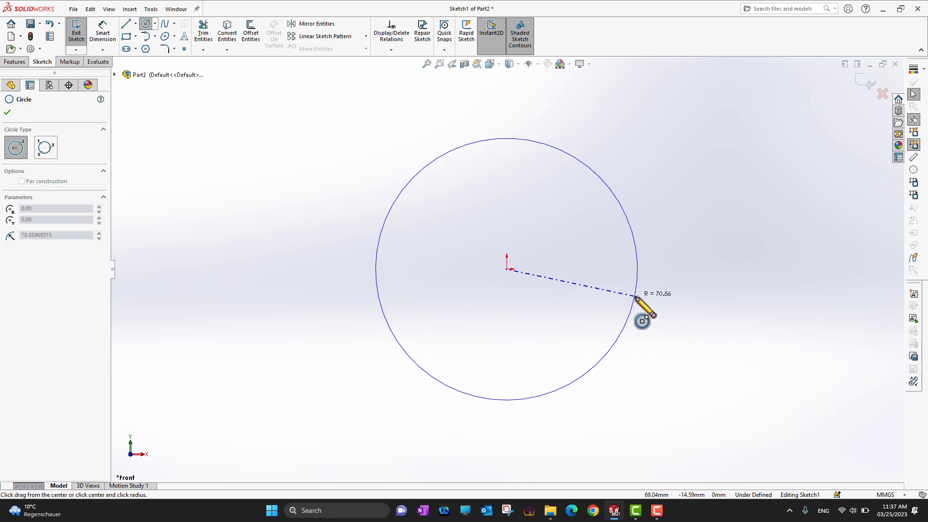
pyautogui.click(656, 308)
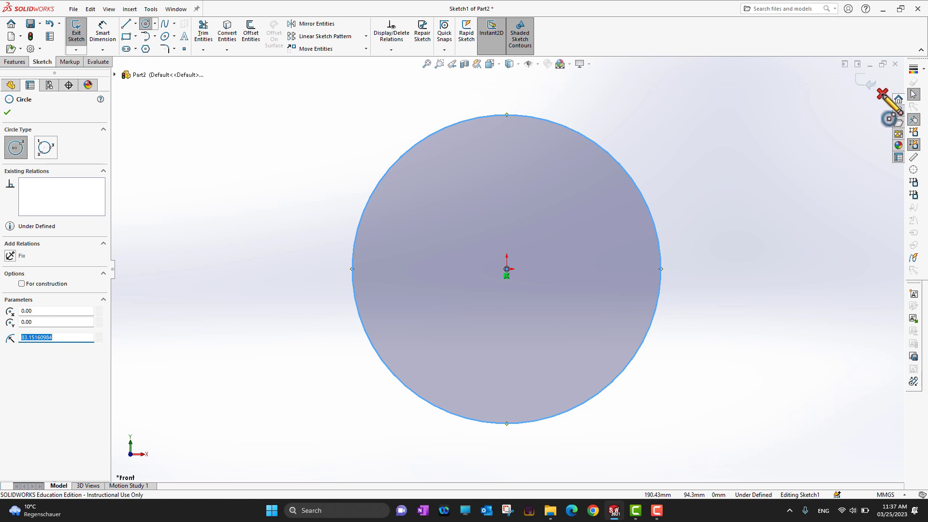
pyautogui.click(883, 95)
pyautogui.click(487, 259)
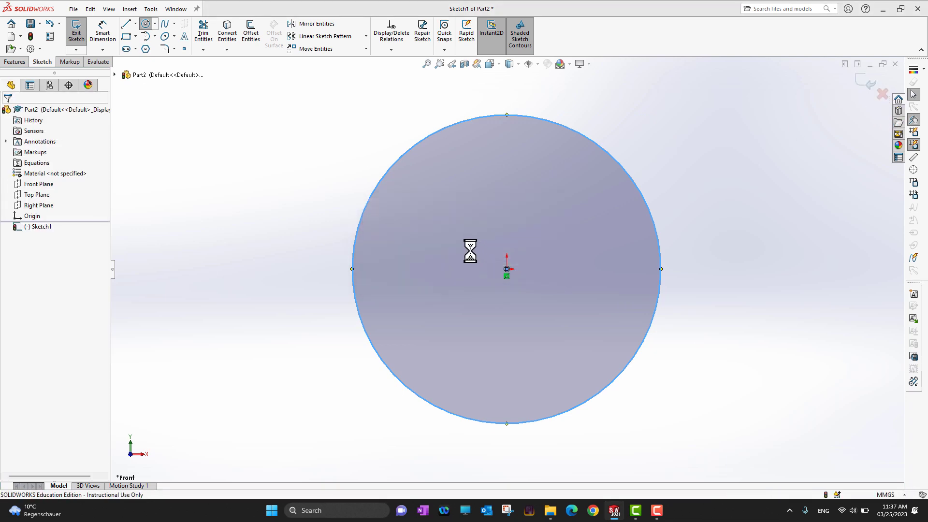
# Step: Start a sketch on the Front Plane and draw a circle centred on the origin with a radius of about 69 mm
pyautogui.click(48, 185)
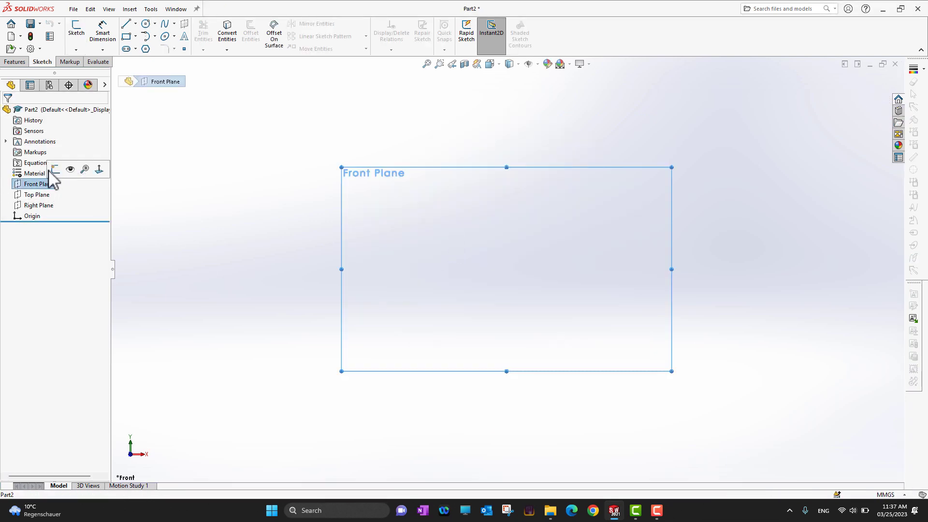
pyautogui.click(59, 170)
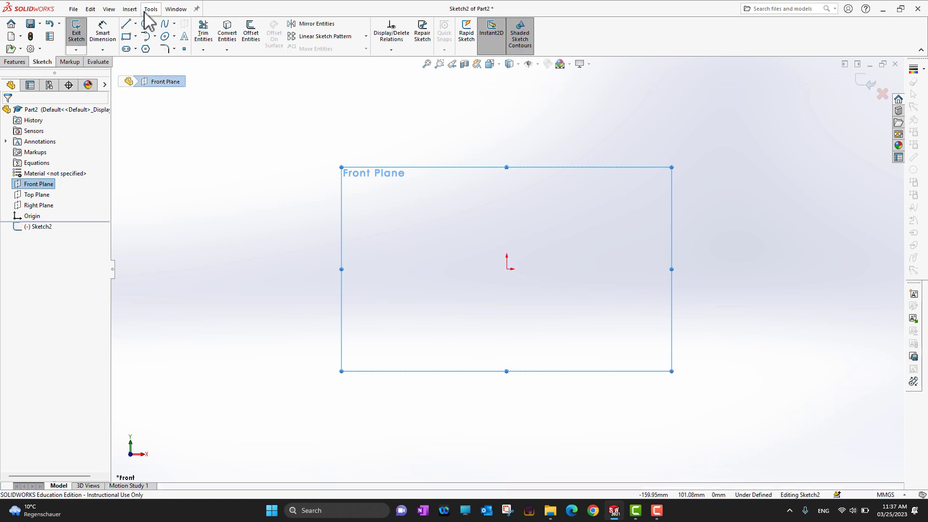
pyautogui.click(146, 23)
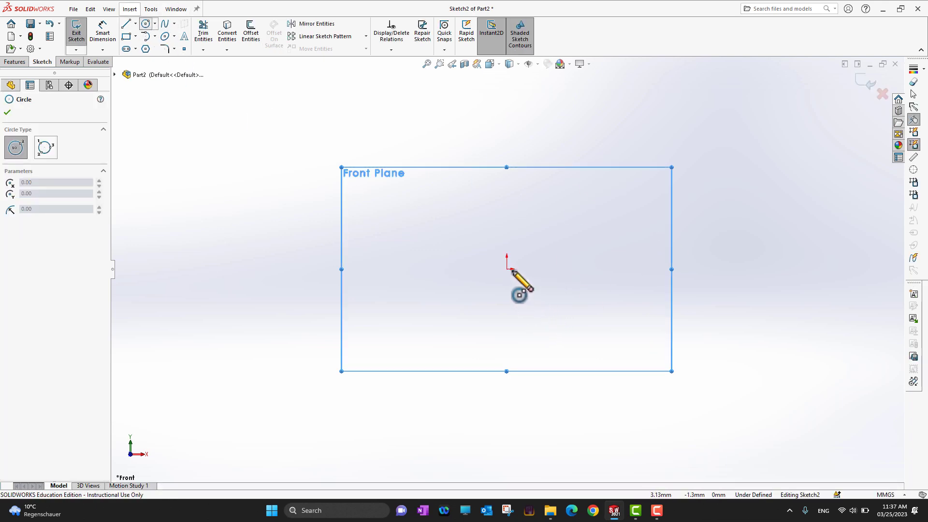
pyautogui.click(507, 270)
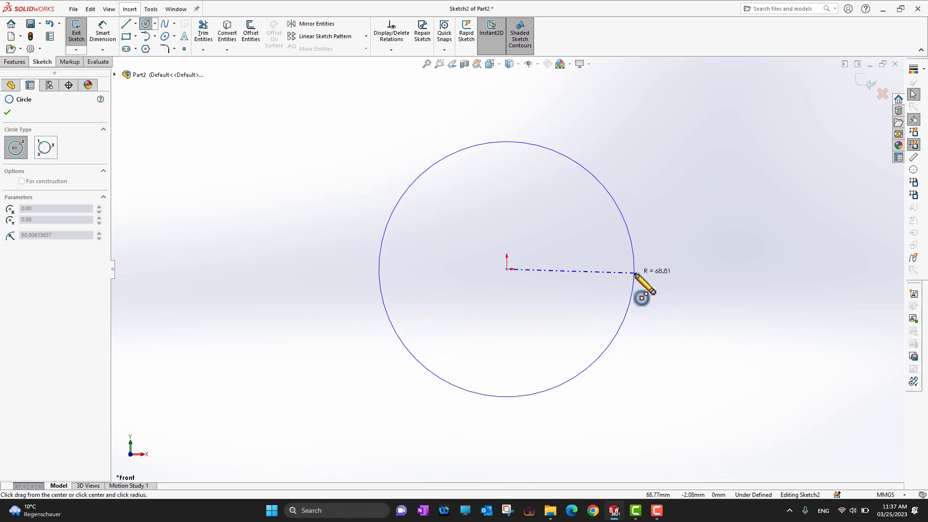
pyautogui.click(634, 271)
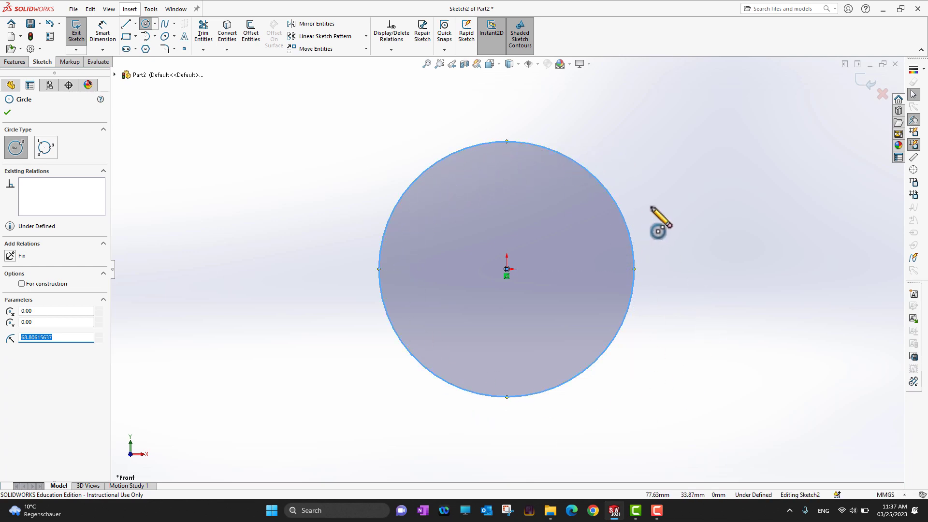
# Step: Dimension the circle's diameter and set it to 120 mm
pyautogui.click(104, 34)
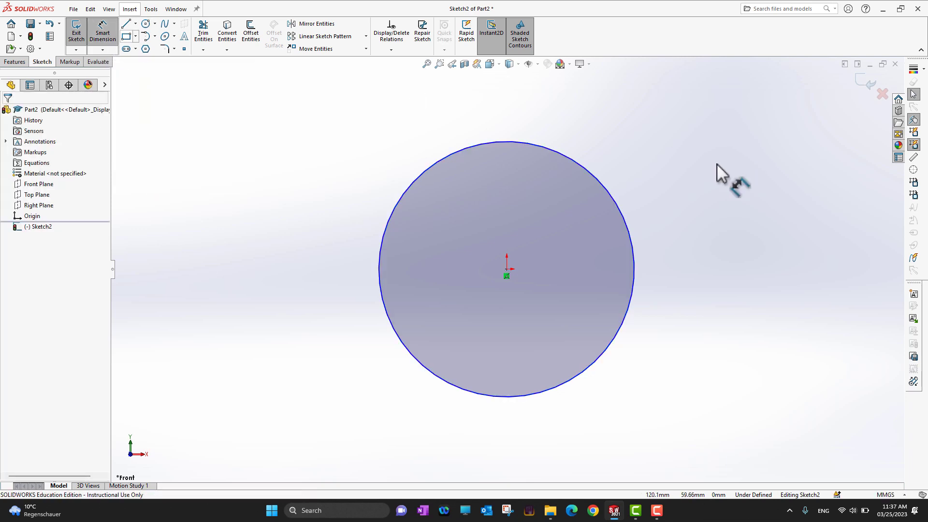
pyautogui.click(635, 255)
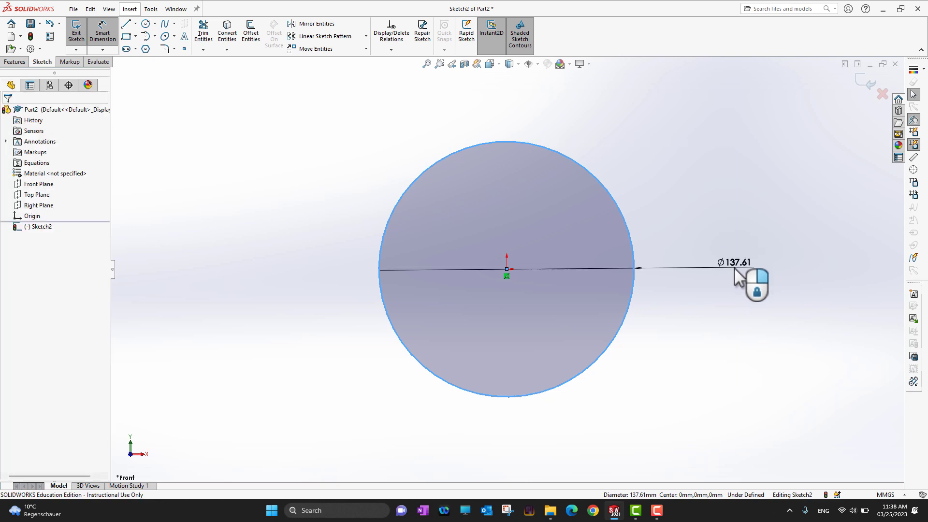
pyautogui.click(735, 271)
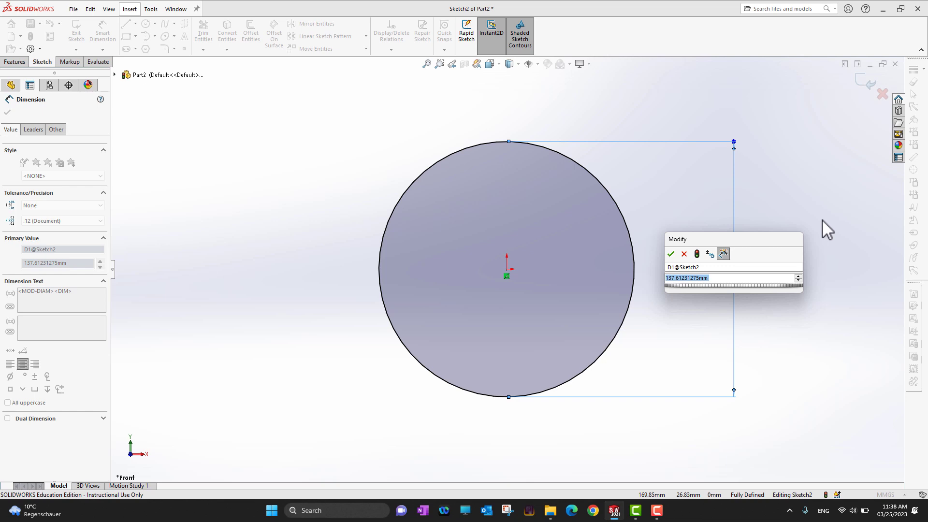
pyautogui.write('120')
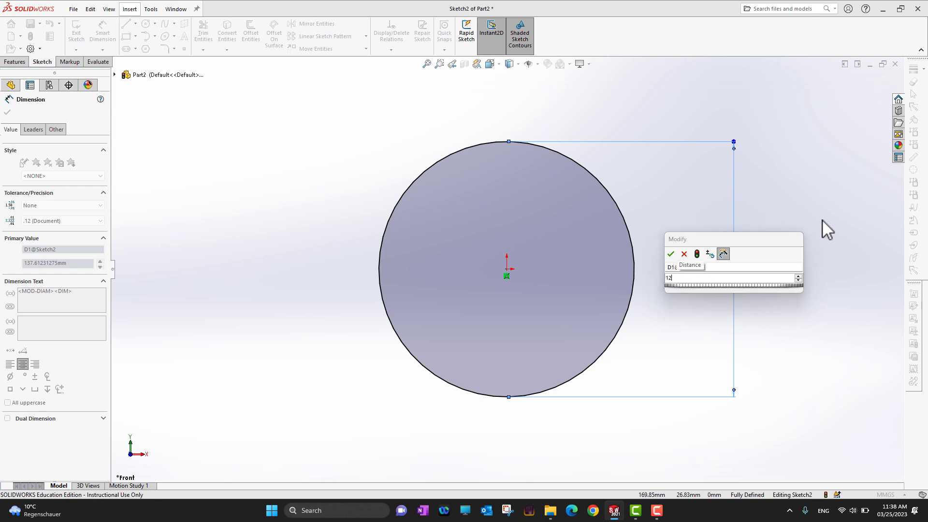
pyautogui.moveTo(793, 295)
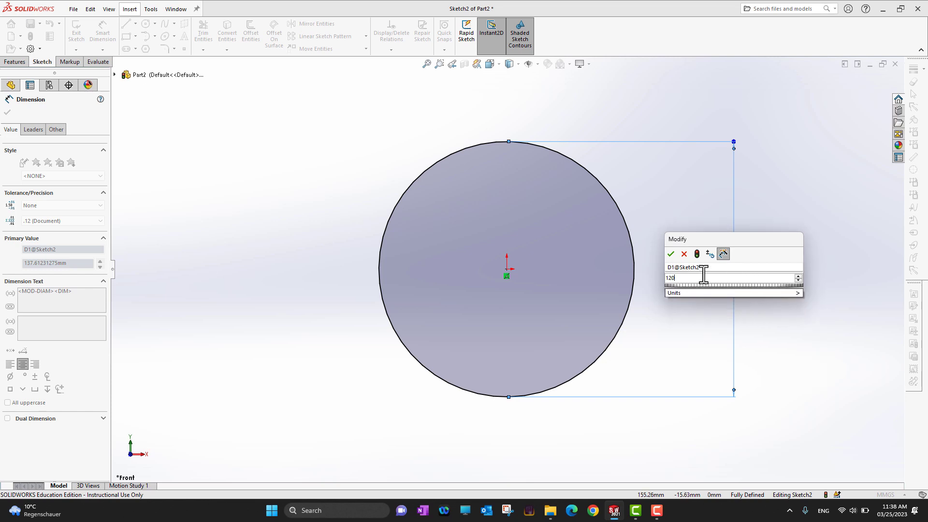
pyautogui.click(671, 255)
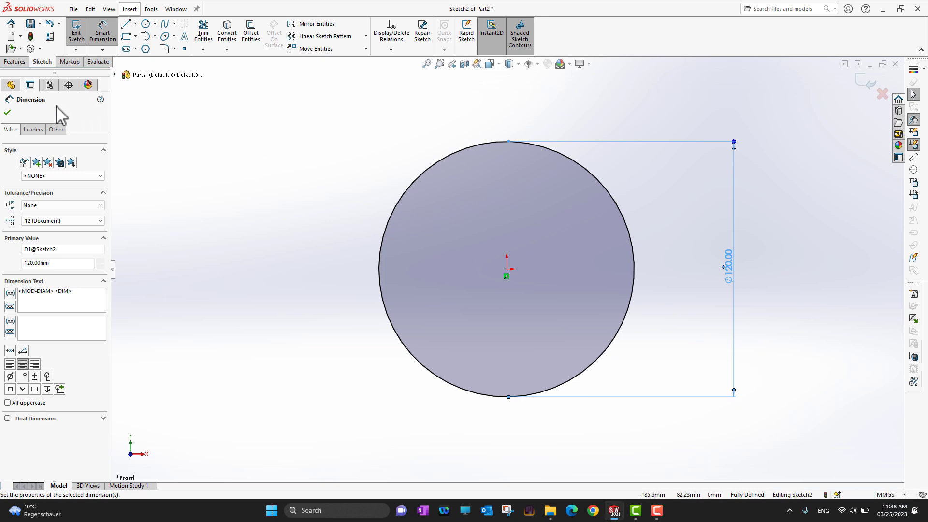
pyautogui.click(7, 112)
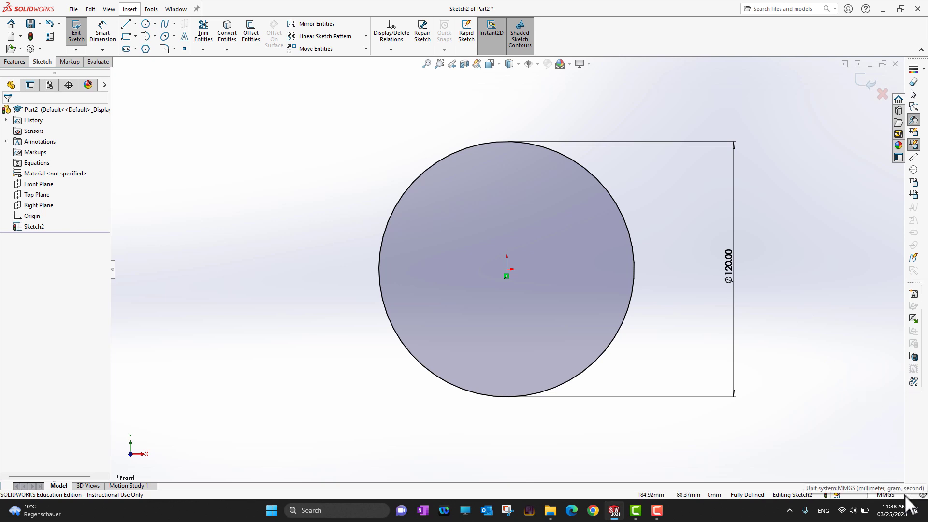
pyautogui.click(905, 496)
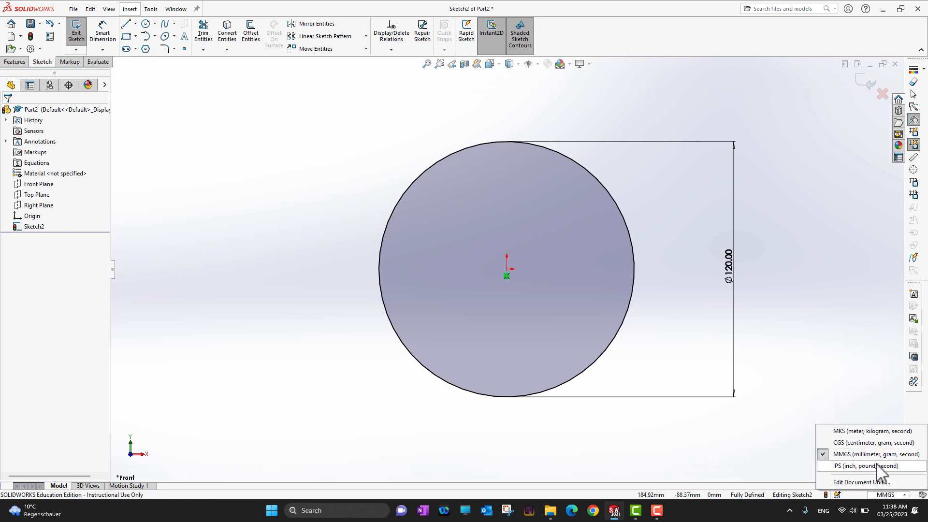
pyautogui.click(801, 348)
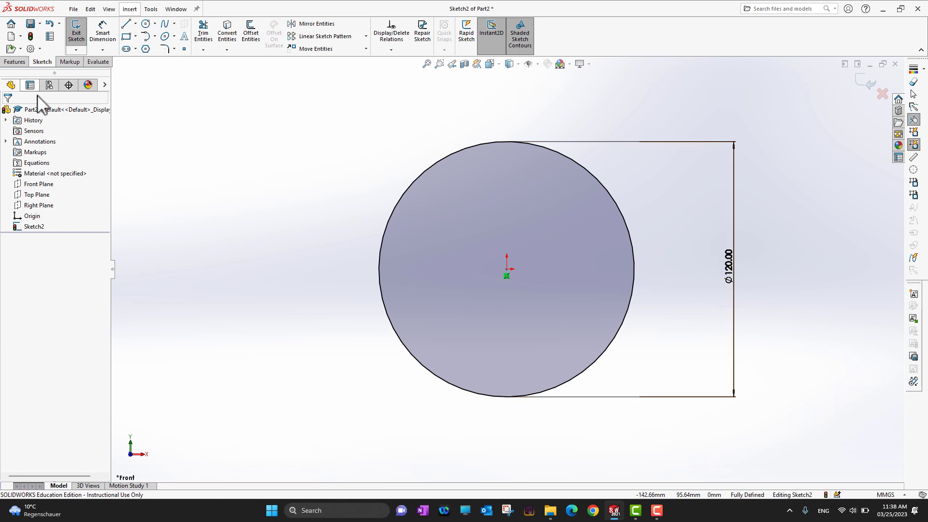
# Step: Start a blind Boss-Extrude of the circle from the sketch plane and set its depth to 60 mm
pyautogui.click(15, 62)
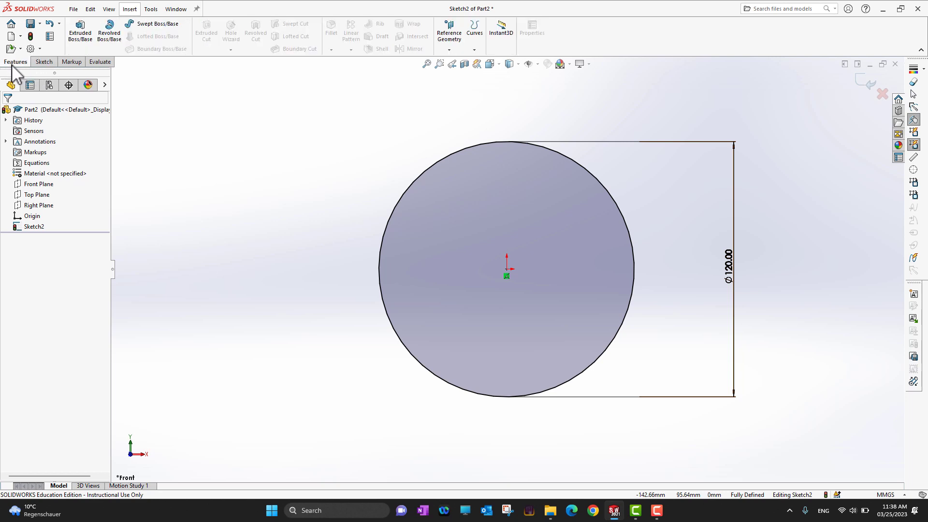
pyautogui.click(89, 41)
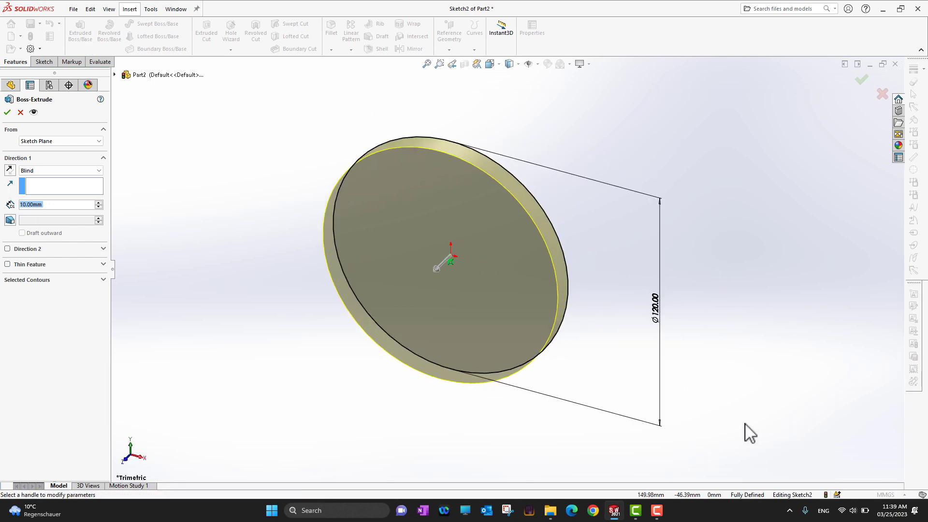
pyautogui.moveTo(742, 369)
pyautogui.mouseDown(button='middle')
pyautogui.moveTo(683, 321)
pyautogui.moveTo(677, 360)
pyautogui.moveTo(773, 321)
pyautogui.moveTo(820, 150)
pyautogui.moveTo(810, 75)
pyautogui.moveTo(675, 276)
pyautogui.moveTo(725, 247)
pyautogui.moveTo(785, 356)
pyautogui.moveTo(783, 347)
pyautogui.moveTo(765, 343)
pyautogui.mouseUp(button='middle')
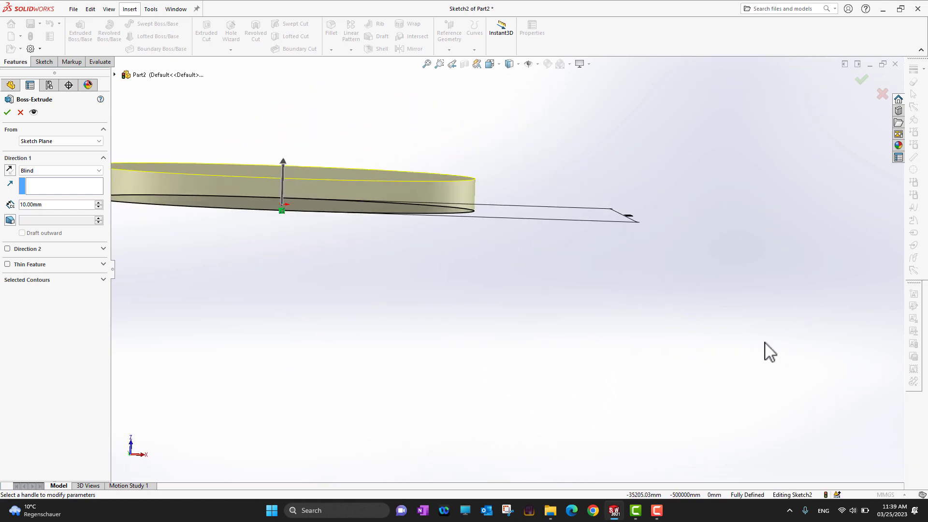
pyautogui.press('f')
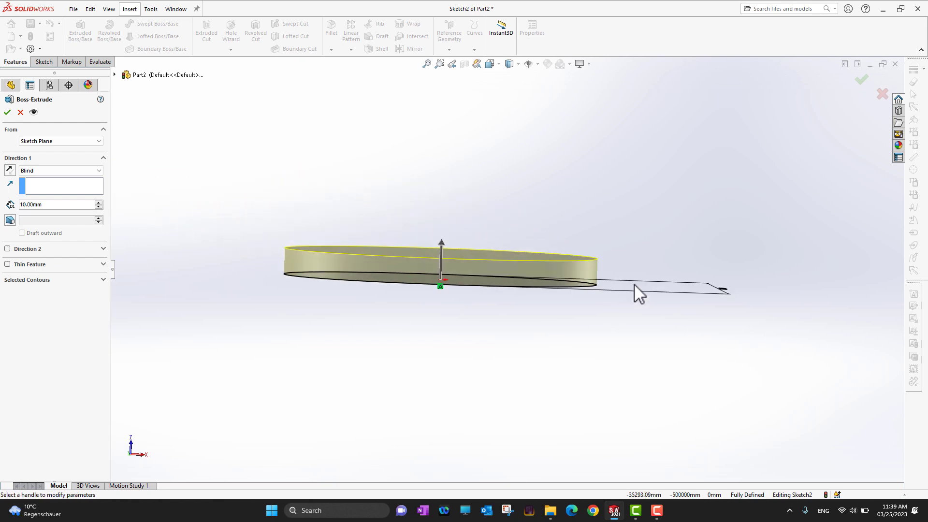
pyautogui.moveTo(678, 212)
pyautogui.mouseDown(button='middle')
pyautogui.moveTo(650, 208)
pyautogui.moveTo(649, 216)
pyautogui.mouseUp(button='middle')
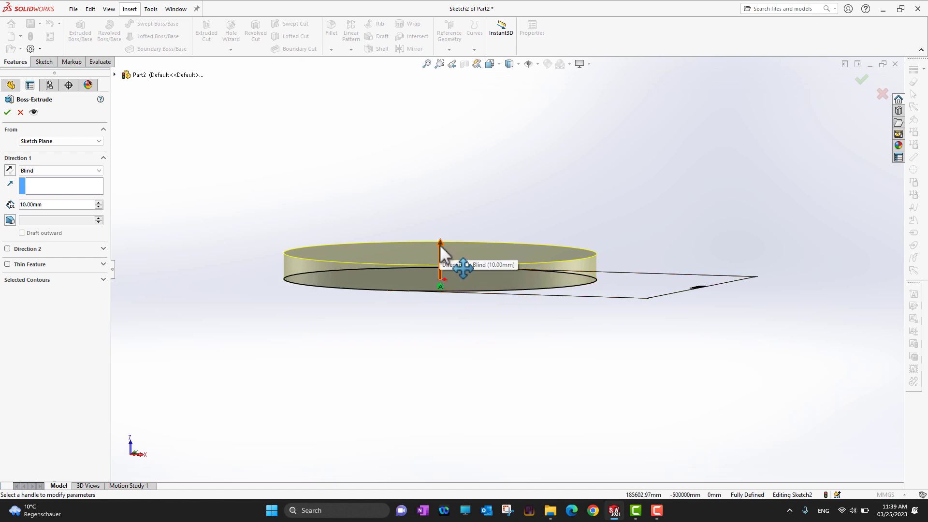
pyautogui.click(441, 246)
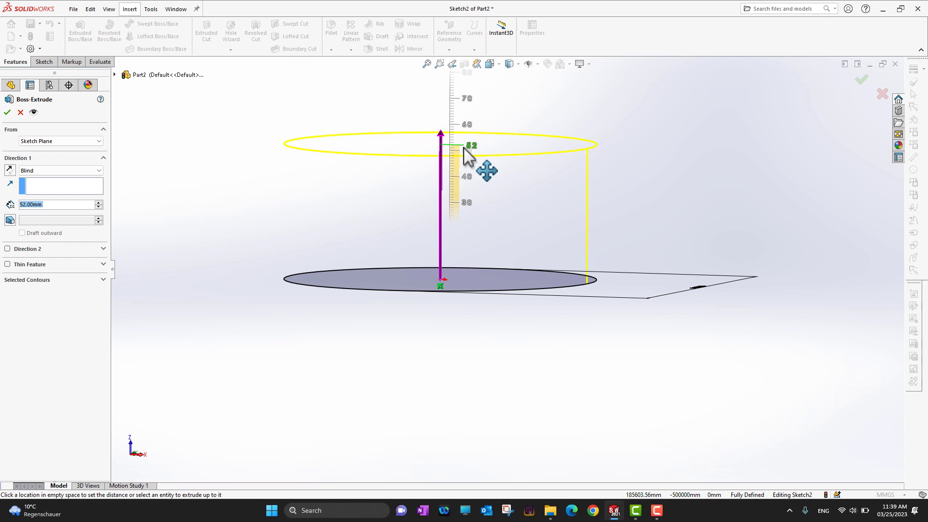
pyautogui.moveTo(463, 147)
pyautogui.mouseDown()
pyautogui.moveTo(475, 124)
pyautogui.moveTo(495, 376)
pyautogui.moveTo(490, 152)
pyautogui.mouseUp()
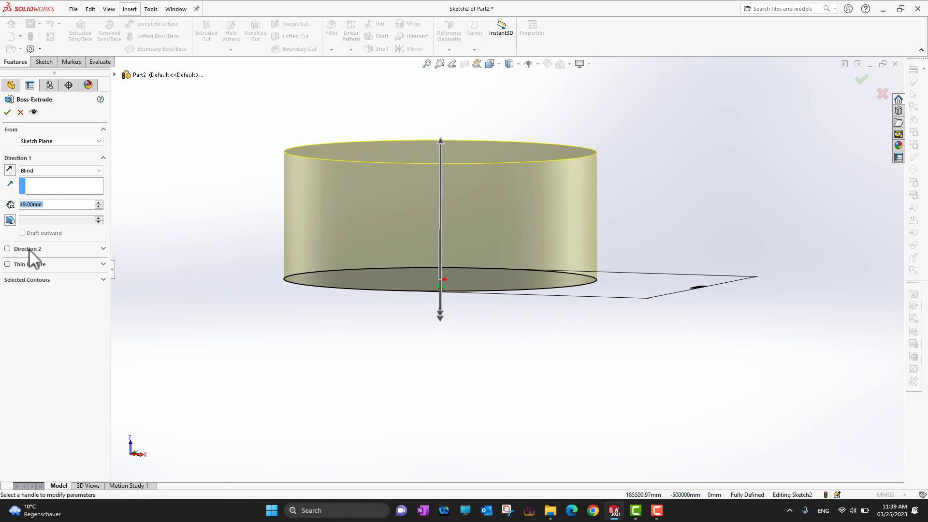
pyautogui.doubleClick(66, 204)
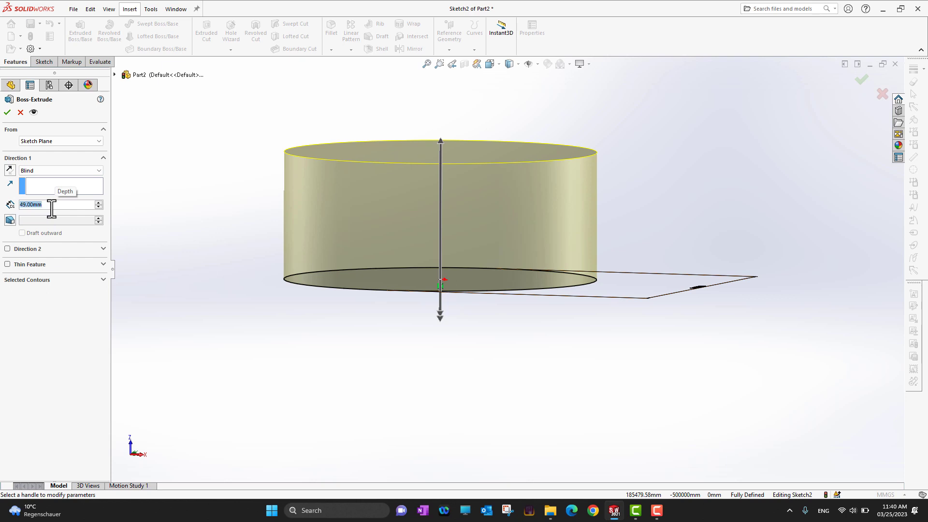
pyautogui.write('60')
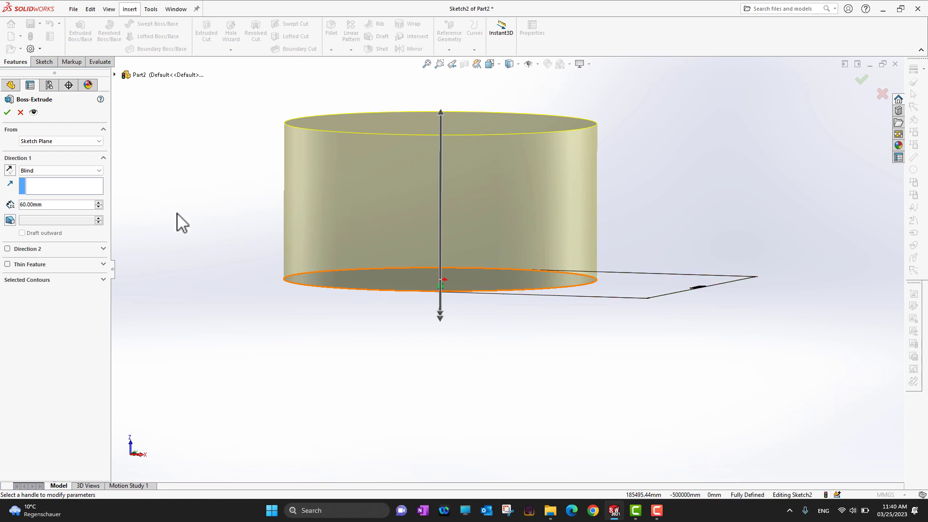
# Step: Reverse the extrusion direction and flip it back again
pyautogui.click(10, 170)
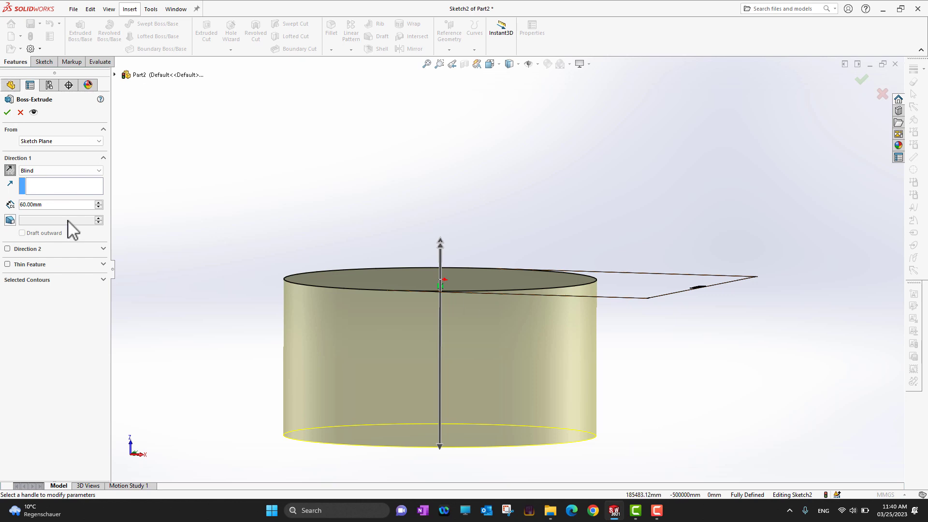
pyautogui.click(11, 171)
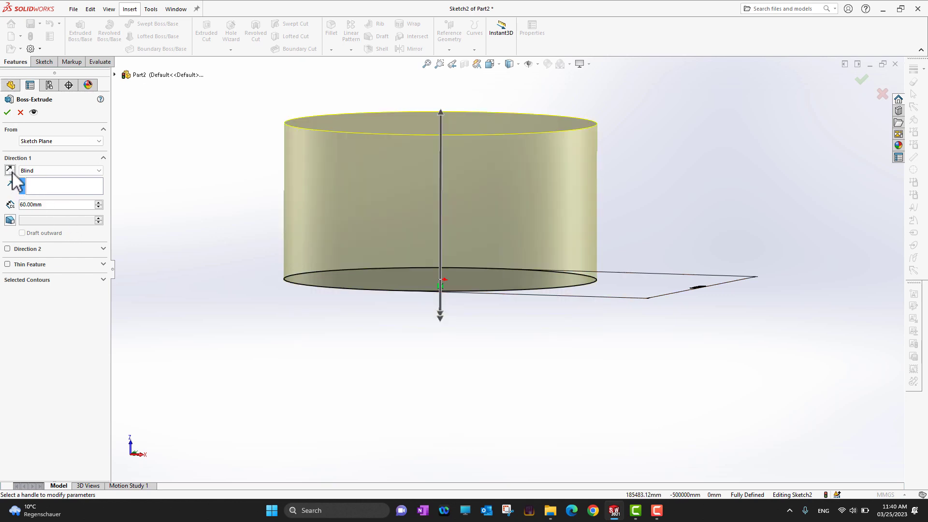
# Step: Add draft to Direction 1 of the extrusion, set its angle to 45 degrees and make it draft outward
pyautogui.click(10, 221)
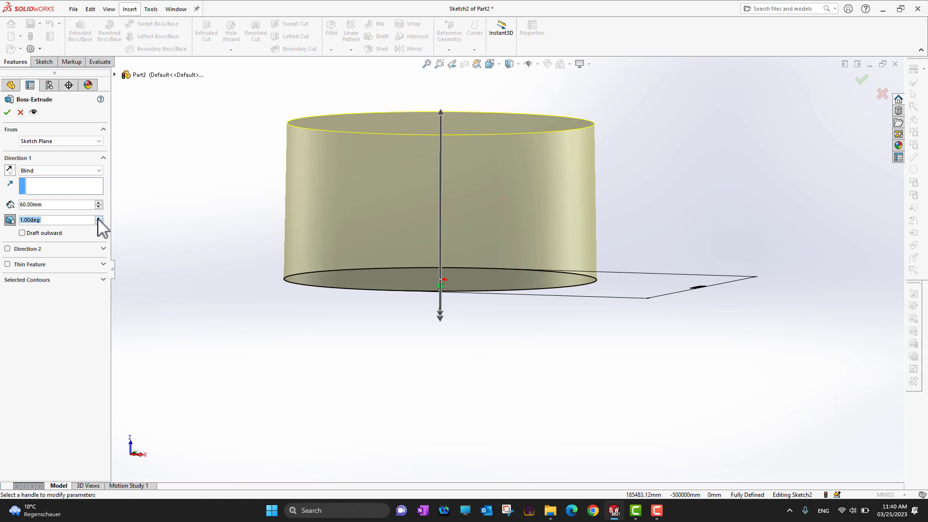
pyautogui.moveTo(99, 218); pyautogui.dragTo(99, 218)
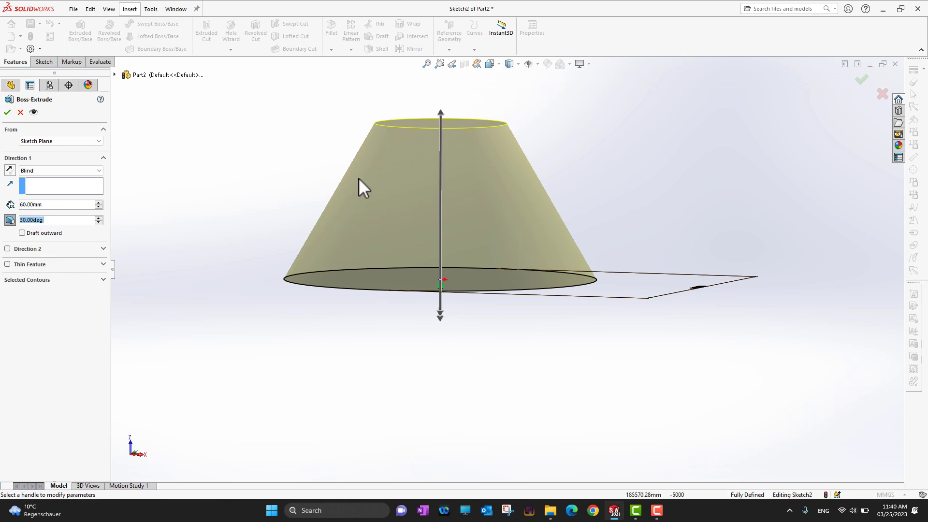
pyautogui.scroll(6, 98, 217)
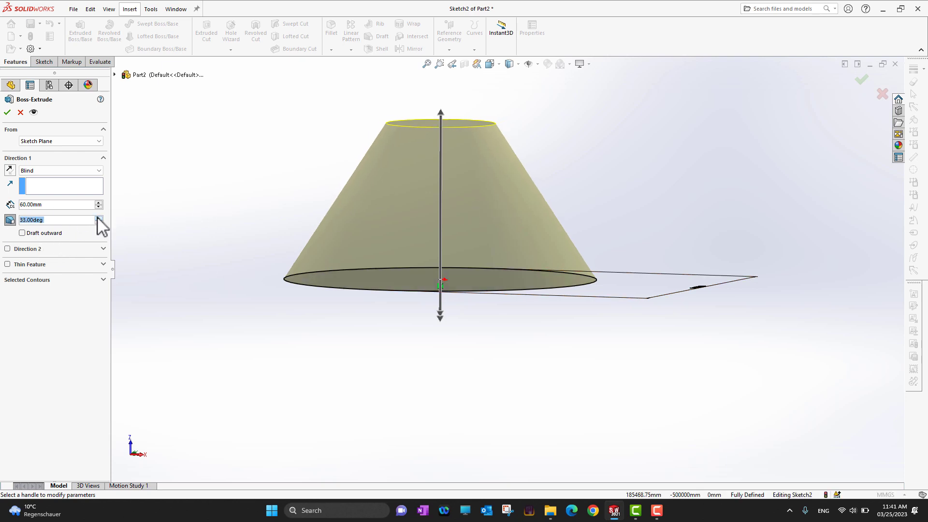
pyautogui.scroll(9, 98, 218)
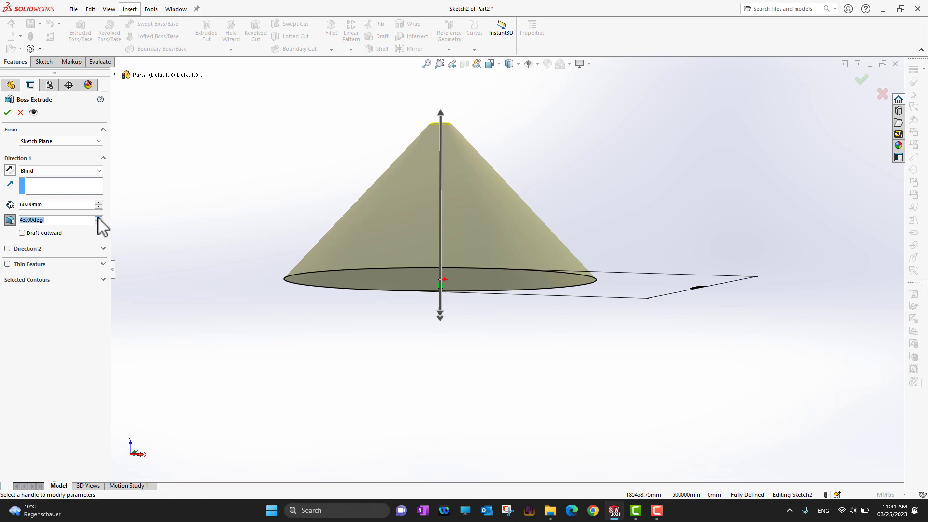
pyautogui.scroll(1, 98, 218)
pyautogui.click(99, 222)
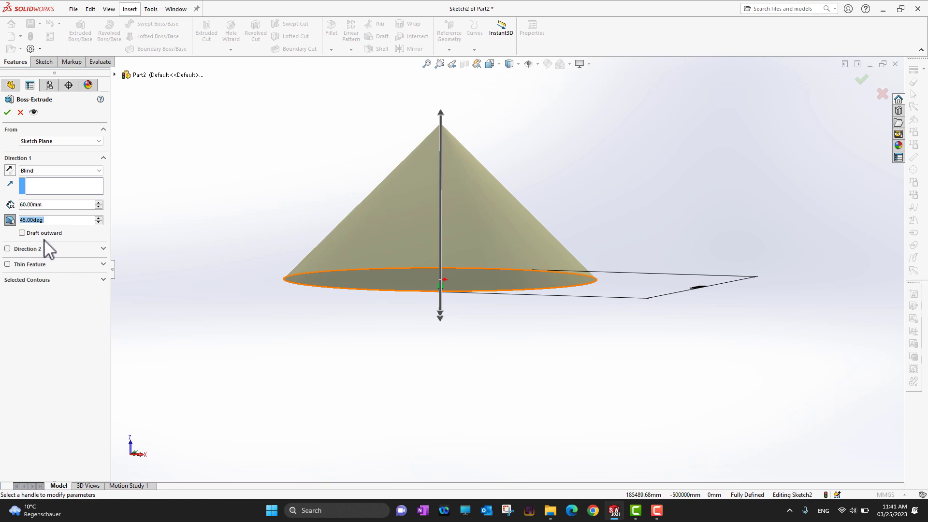
pyautogui.click(28, 234)
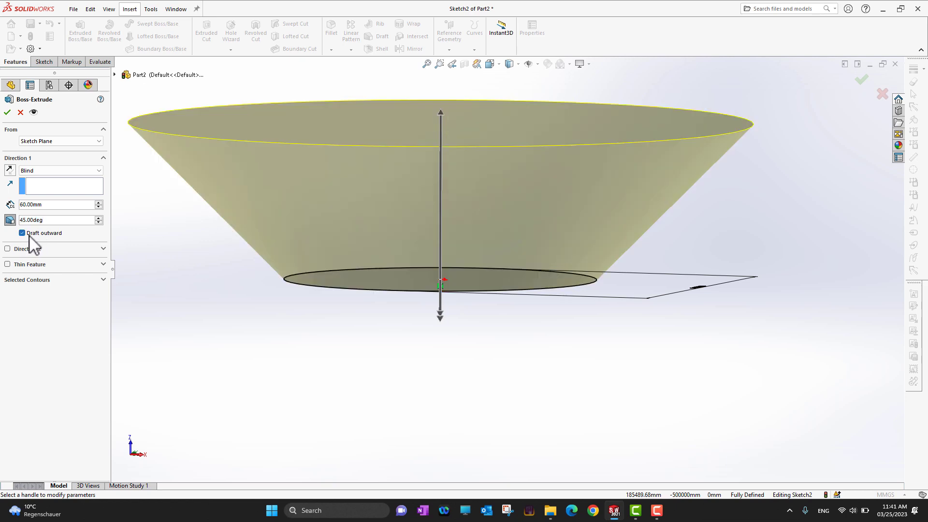
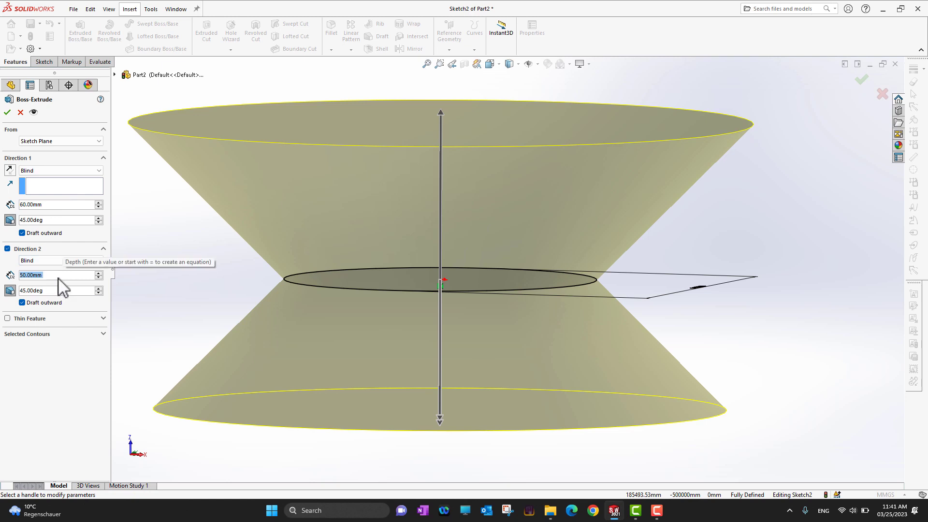
# Step: Set the depth of the extrusion's blind Direction 2 to 80 mm
pyautogui.write('80')
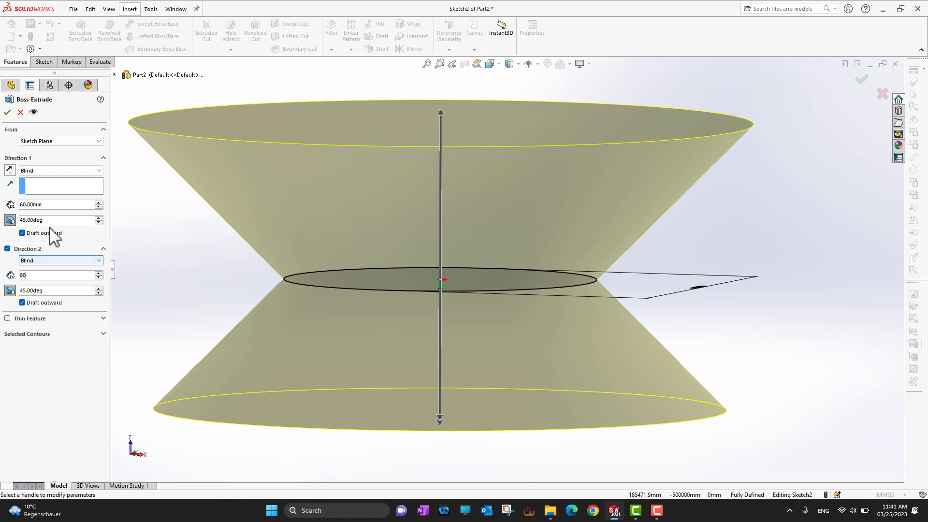
pyautogui.click(78, 263)
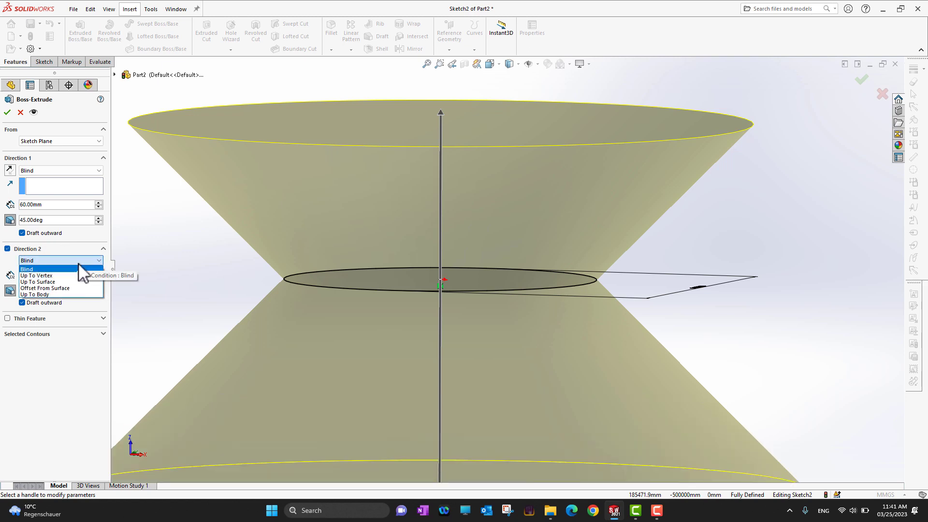
pyautogui.scroll(2, 562, 349)
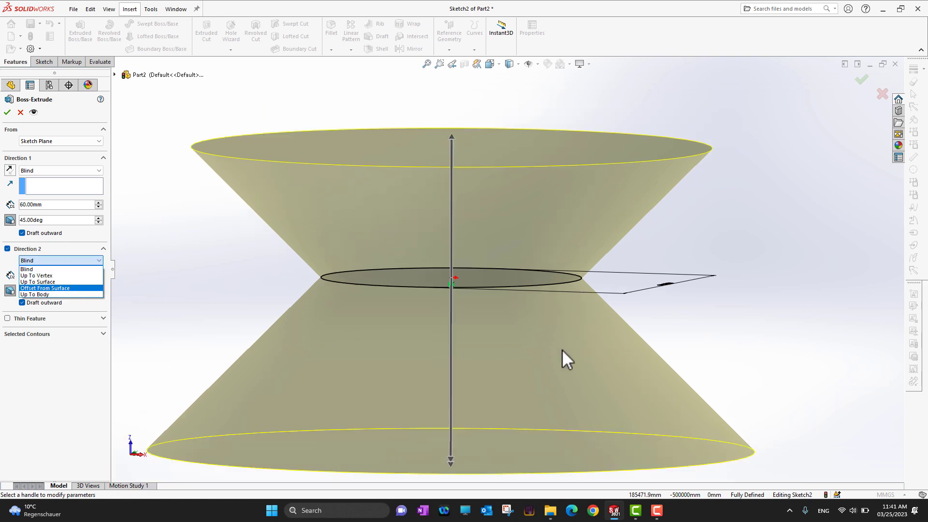
pyautogui.scroll(1, 561, 350)
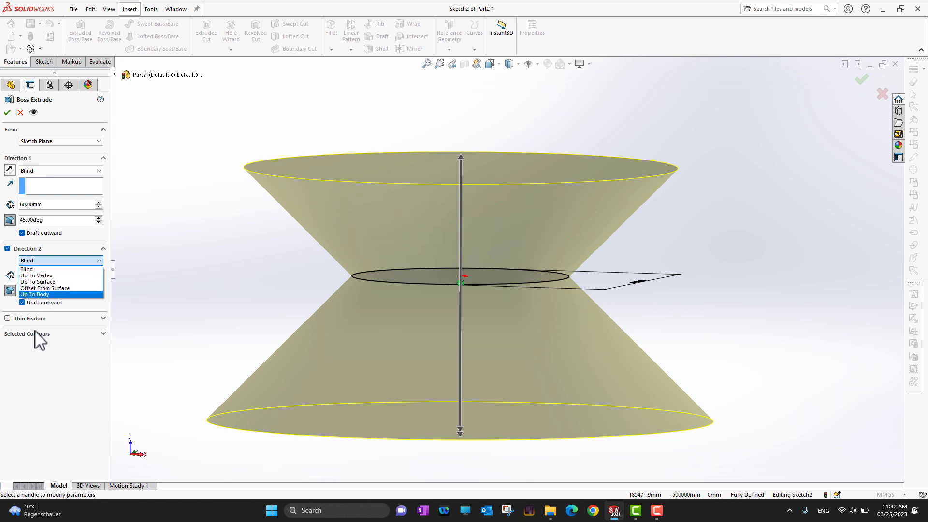
pyautogui.click(47, 356)
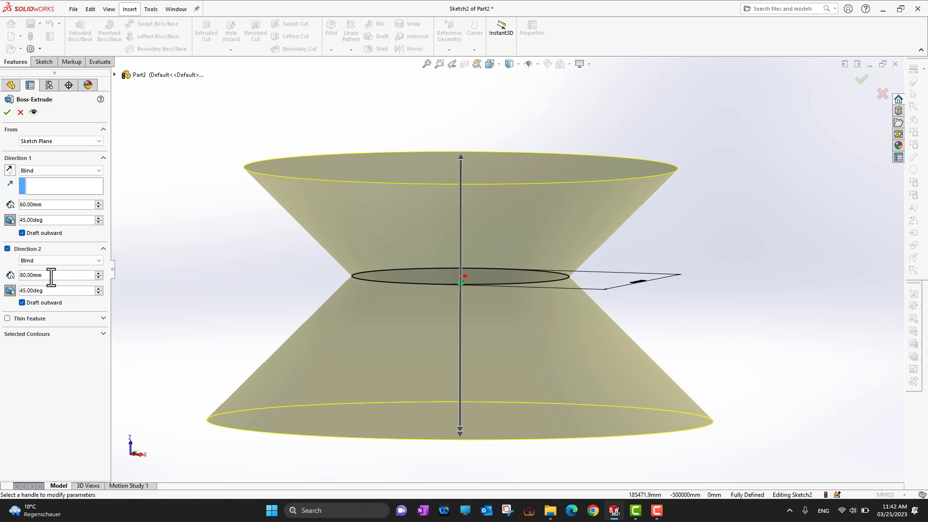
pyautogui.click(82, 261)
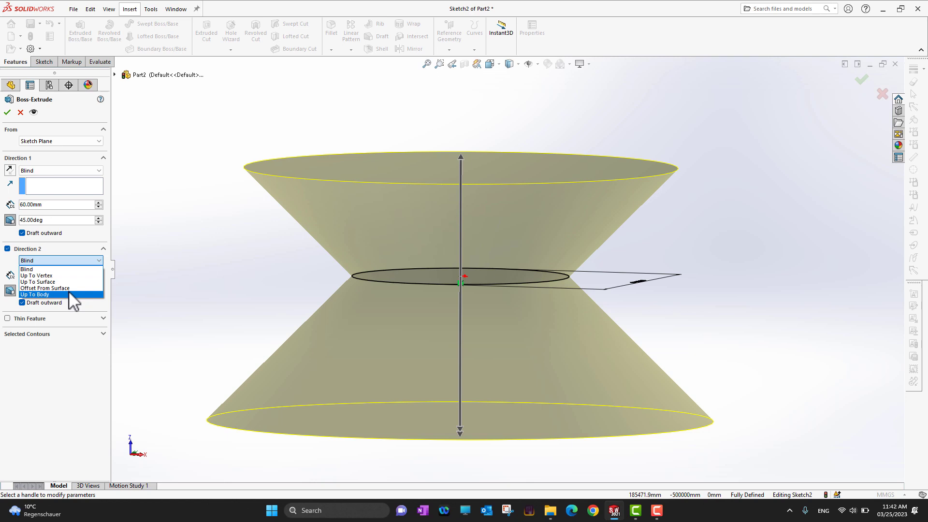
pyautogui.click(62, 377)
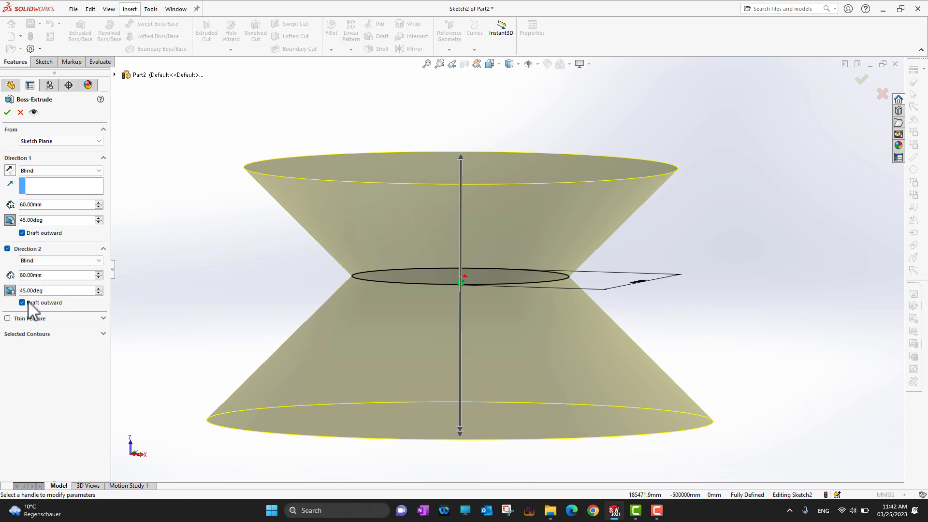
# Step: Try larger and smaller draft angles for Direction 2, ending at 18 degrees
pyautogui.click(98, 288)
pyautogui.click(99, 288)
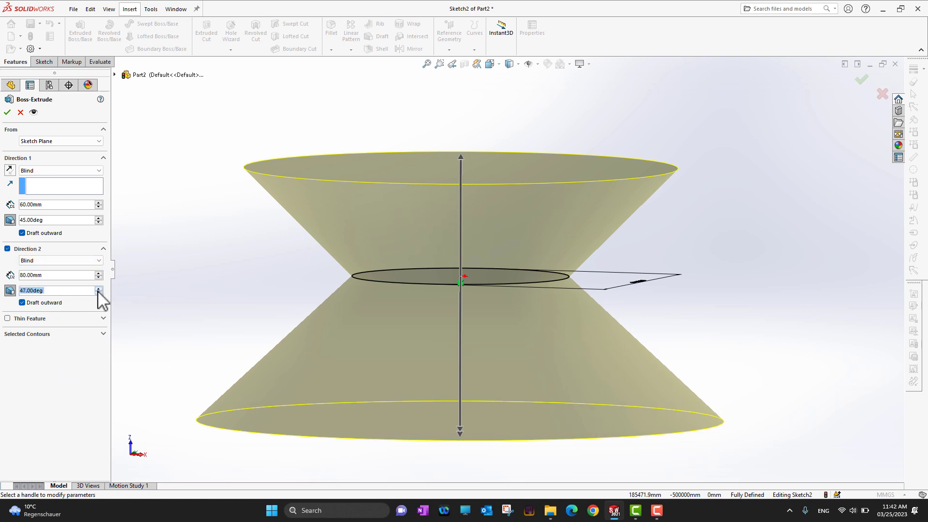
pyautogui.click(99, 289)
pyautogui.click(99, 288)
pyautogui.click(99, 288)
pyautogui.click(99, 289)
pyautogui.click(99, 293)
pyautogui.click(99, 292)
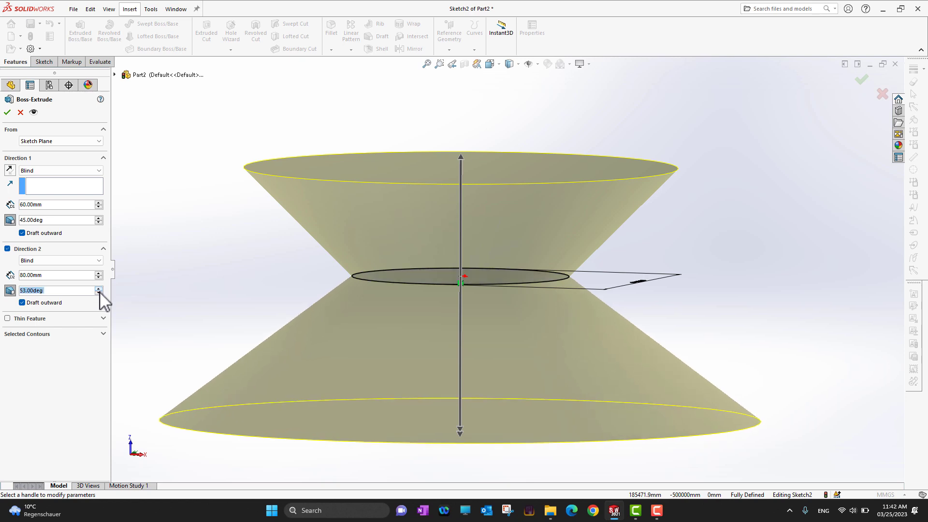
pyautogui.click(99, 292)
pyautogui.click(99, 293)
pyautogui.click(99, 292)
pyautogui.click(99, 293)
pyautogui.click(99, 292)
pyautogui.click(100, 293)
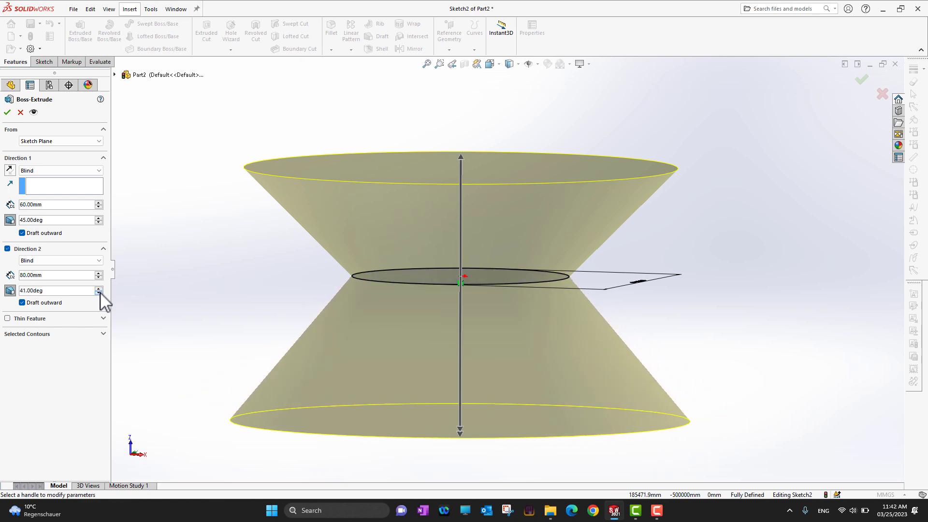
pyautogui.click(99, 292)
pyautogui.click(99, 292)
pyautogui.click(99, 293)
pyautogui.click(99, 292)
pyautogui.click(100, 292)
pyautogui.click(99, 292)
pyautogui.click(100, 292)
pyautogui.click(99, 292)
pyautogui.click(99, 292)
pyautogui.click(99, 293)
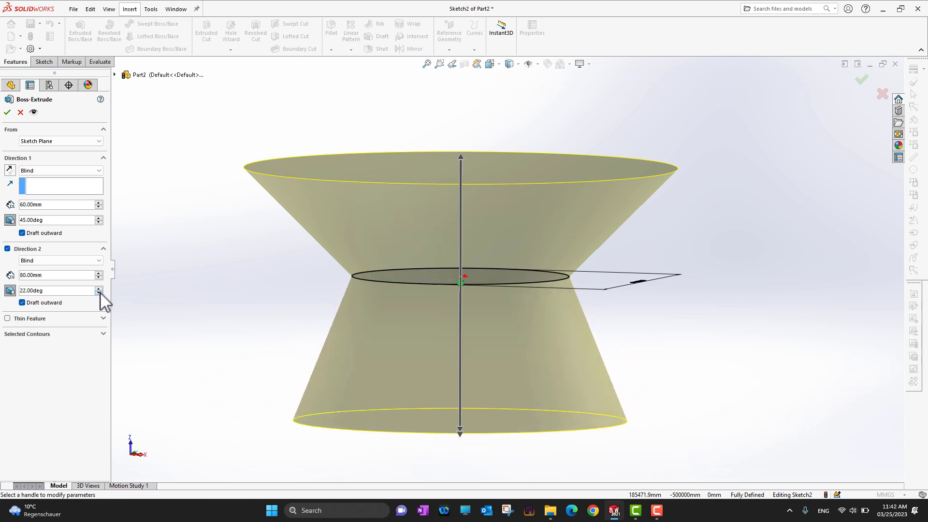
pyautogui.click(99, 293)
pyautogui.click(99, 293)
pyautogui.click(99, 292)
pyautogui.click(99, 292)
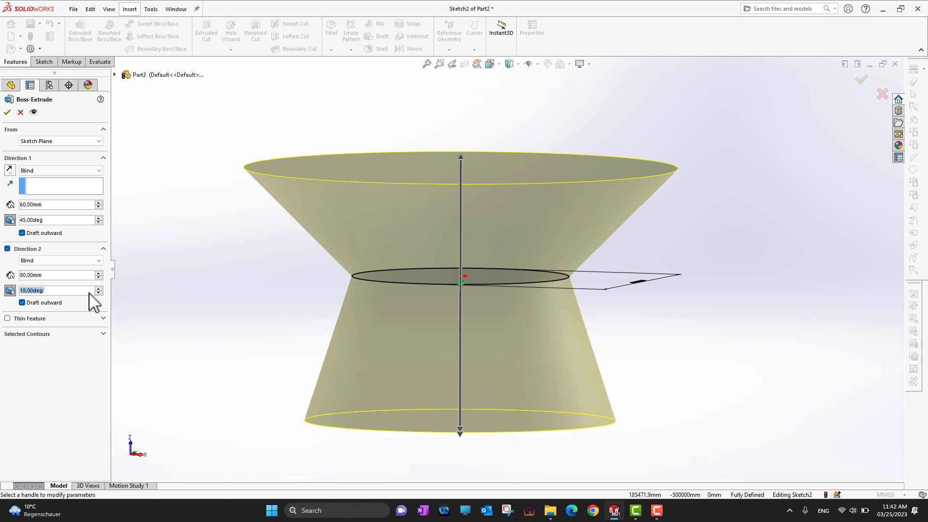
# Step: Set the outward draft angle of Direction 1 to 30 degrees
pyautogui.click(99, 218)
pyautogui.click(99, 218)
pyautogui.click(99, 218)
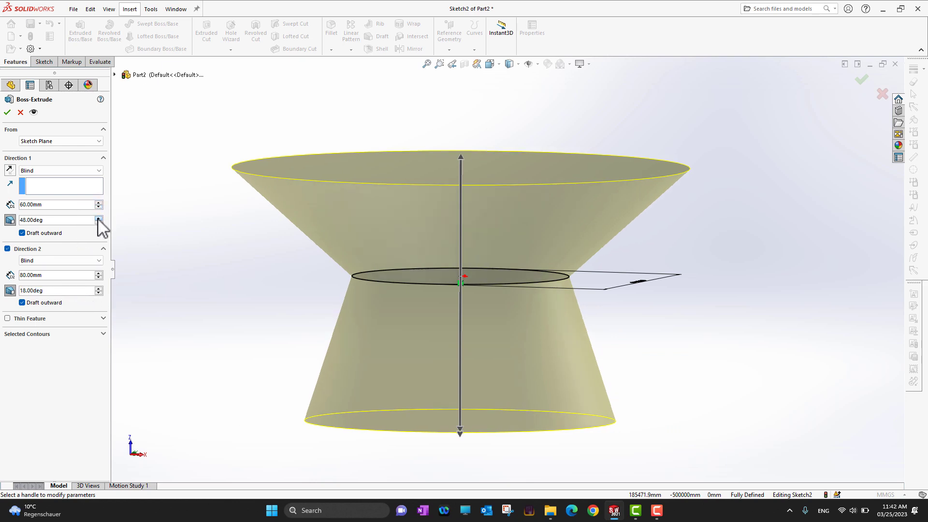
pyautogui.click(99, 218)
pyautogui.click(98, 218)
pyautogui.click(98, 218)
pyautogui.click(99, 222)
pyautogui.click(99, 222)
pyautogui.click(99, 222)
pyautogui.click(99, 222)
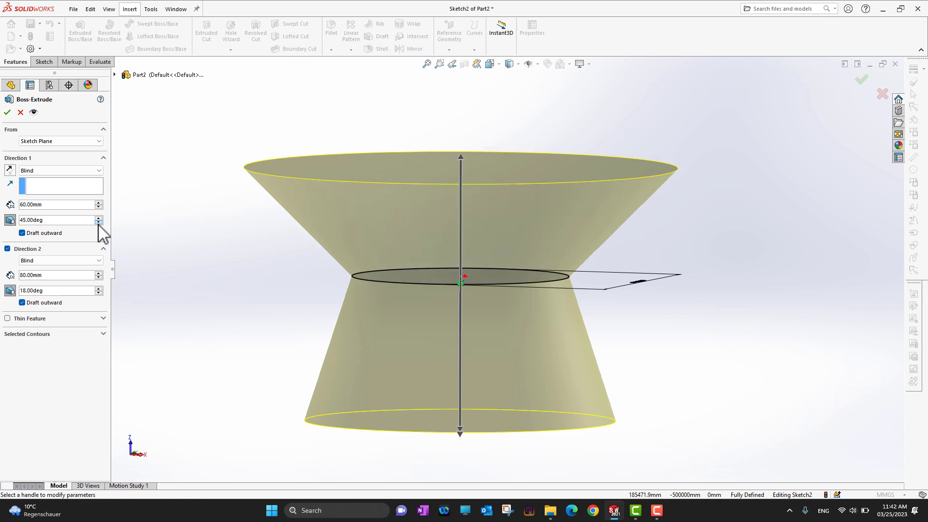
pyautogui.click(98, 222)
pyautogui.click(98, 222)
pyautogui.click(98, 222)
pyautogui.click(99, 222)
pyautogui.click(98, 222)
pyautogui.click(99, 223)
pyautogui.click(98, 223)
pyautogui.click(99, 222)
pyautogui.click(99, 222)
pyautogui.click(98, 223)
pyautogui.click(98, 222)
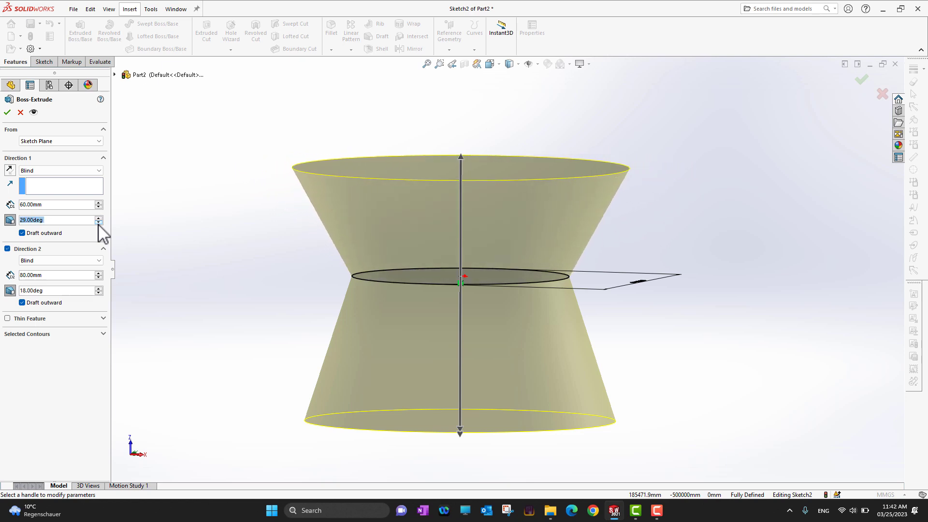
pyautogui.click(98, 218)
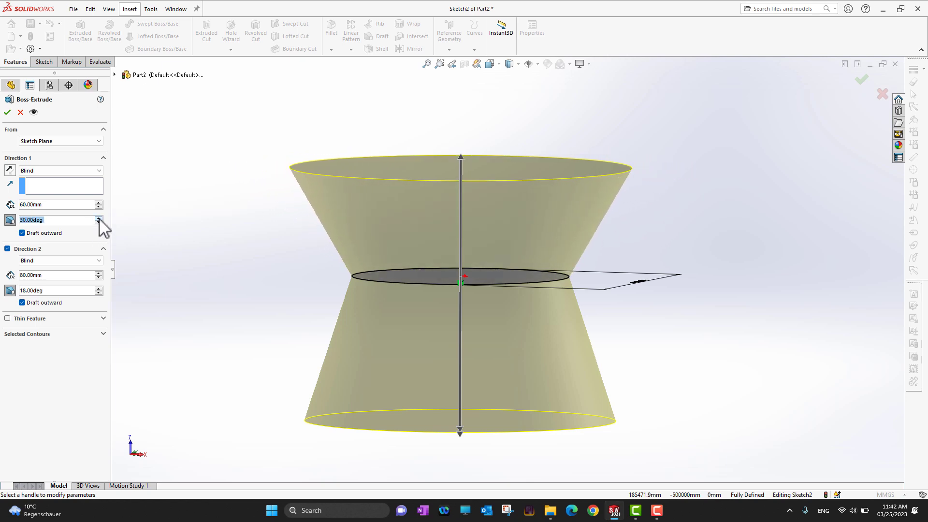
# Step: Set the outward draft angle of Direction 2 to 30 degrees and finish the extrusion
pyautogui.click(98, 289)
pyautogui.click(99, 289)
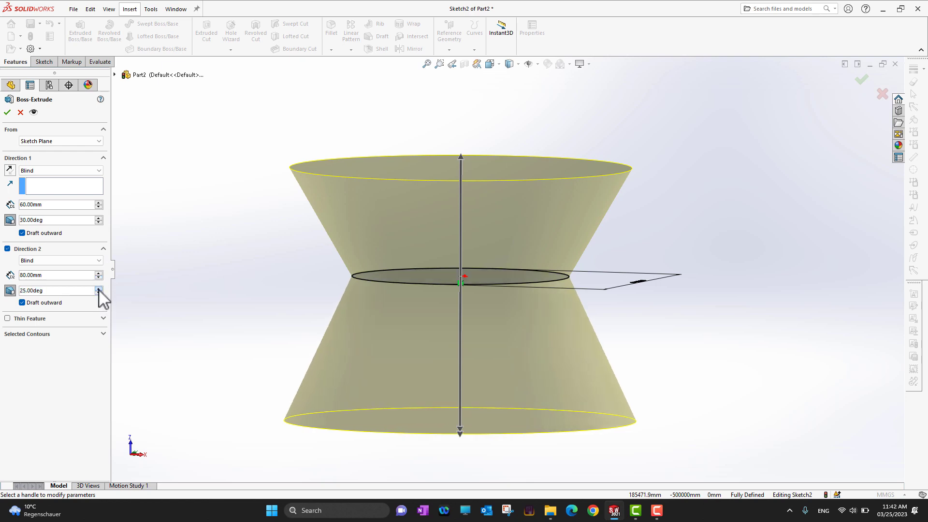
pyautogui.click(98, 289)
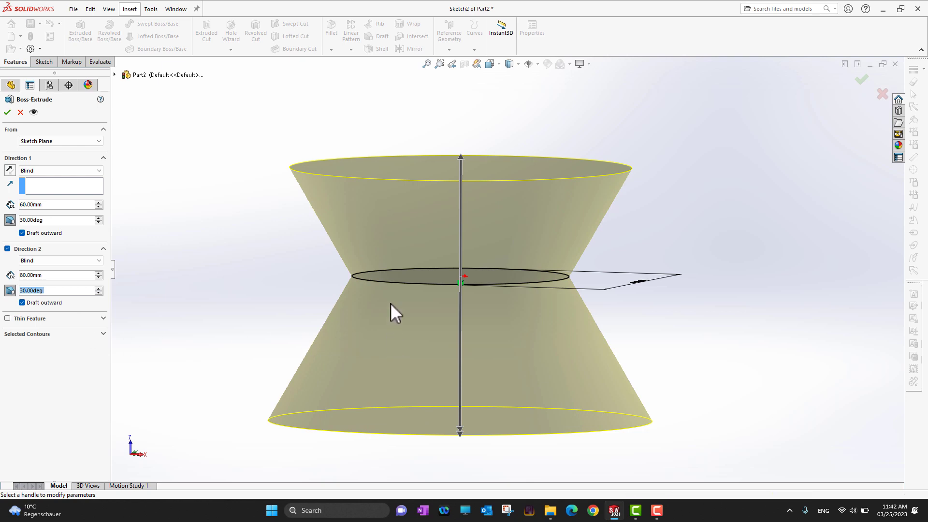
pyautogui.click(7, 112)
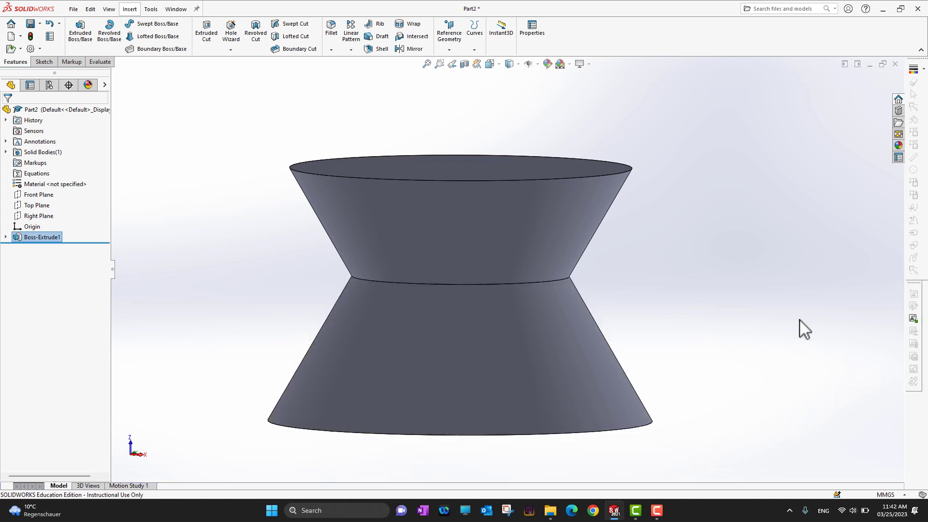
# Step: Open the circle sketch under the Boss-Extrude1 feature for editing and view it at an angle
pyautogui.moveTo(799, 327); pyautogui.dragTo(820, 325, button='middle')
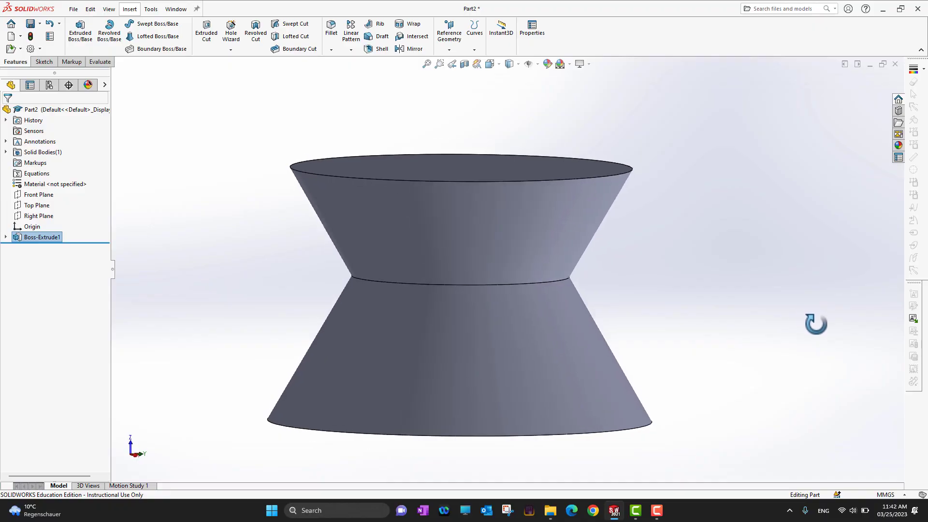
pyautogui.moveTo(815, 324); pyautogui.dragTo(742, 298, button='middle')
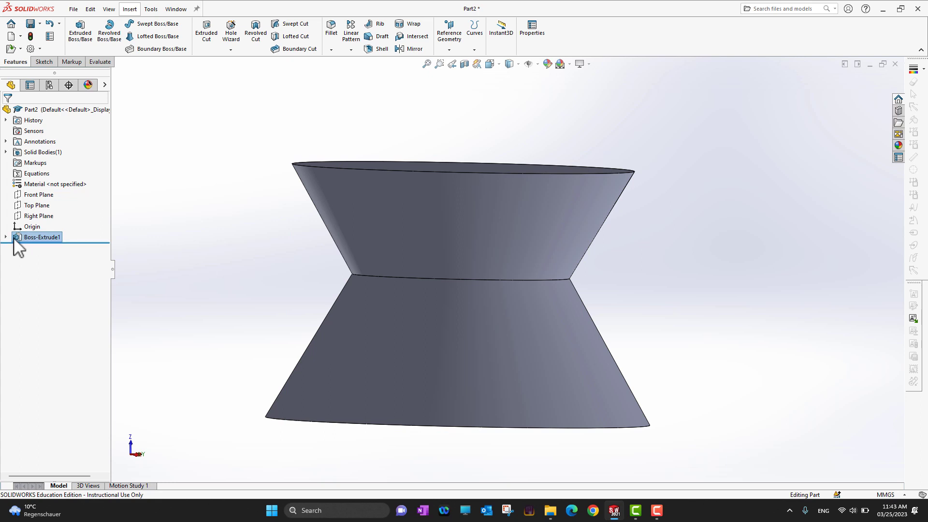
pyautogui.click(39, 237)
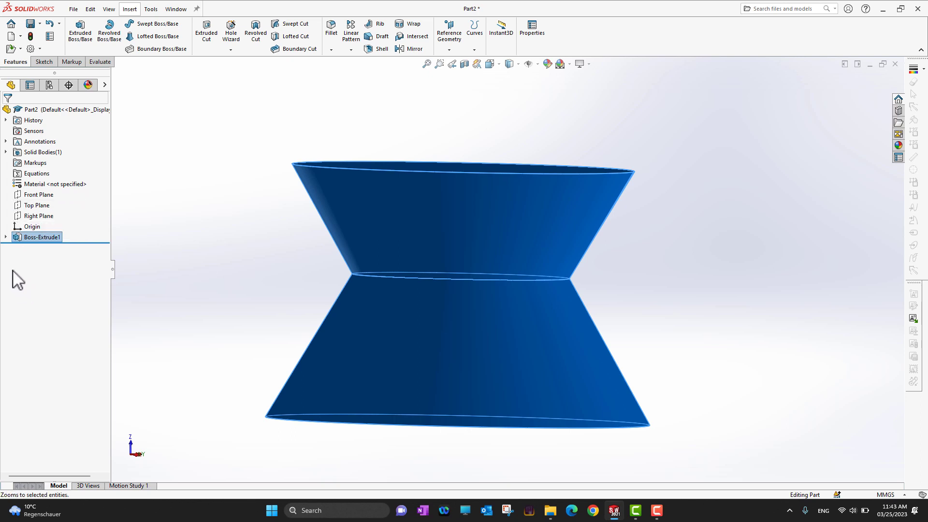
pyautogui.click(5, 237)
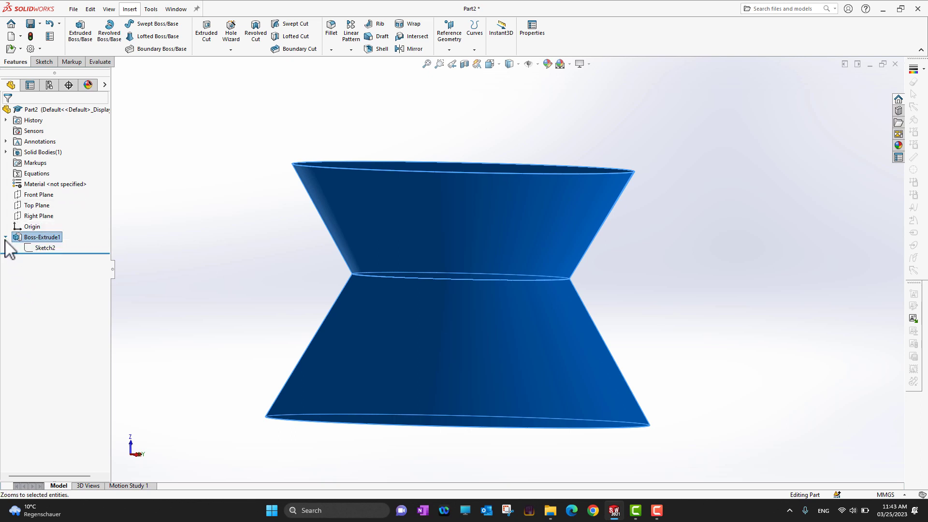
pyautogui.click(5, 237)
pyautogui.click(5, 236)
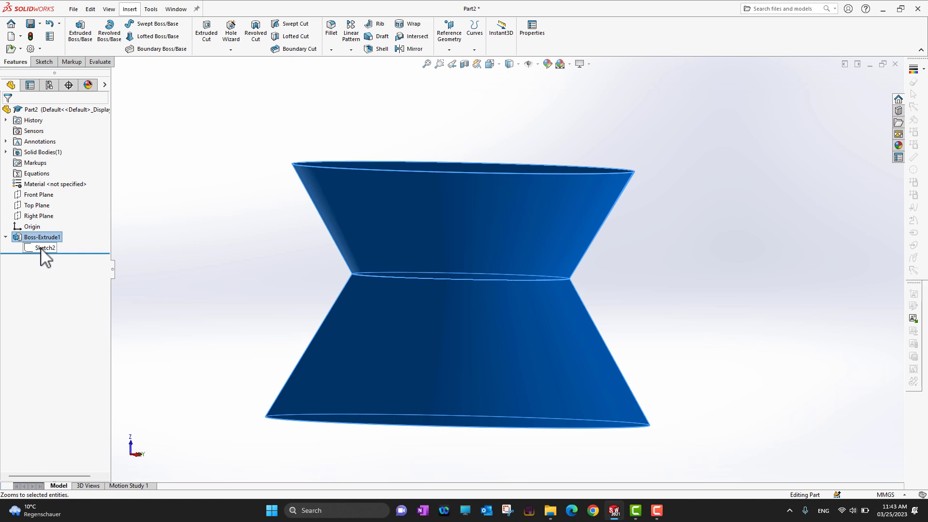
pyautogui.click(43, 248)
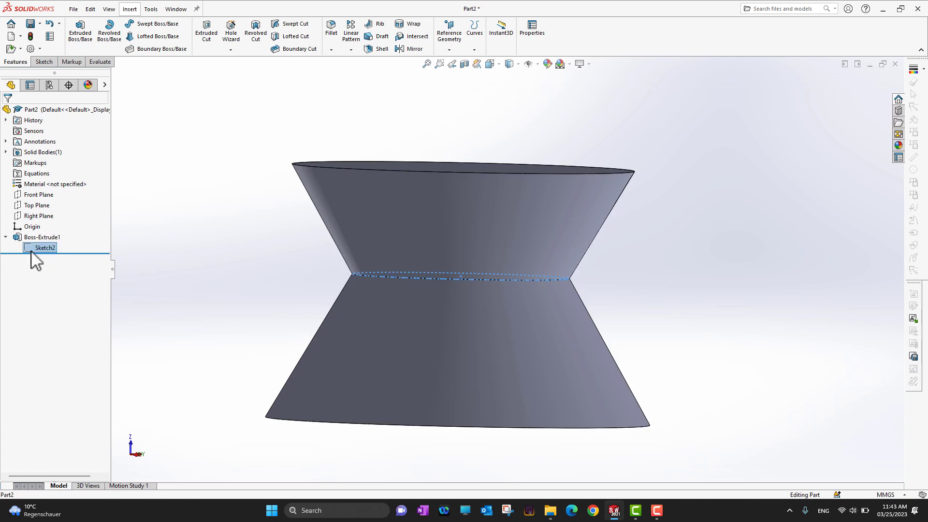
pyautogui.moveTo(34, 258)
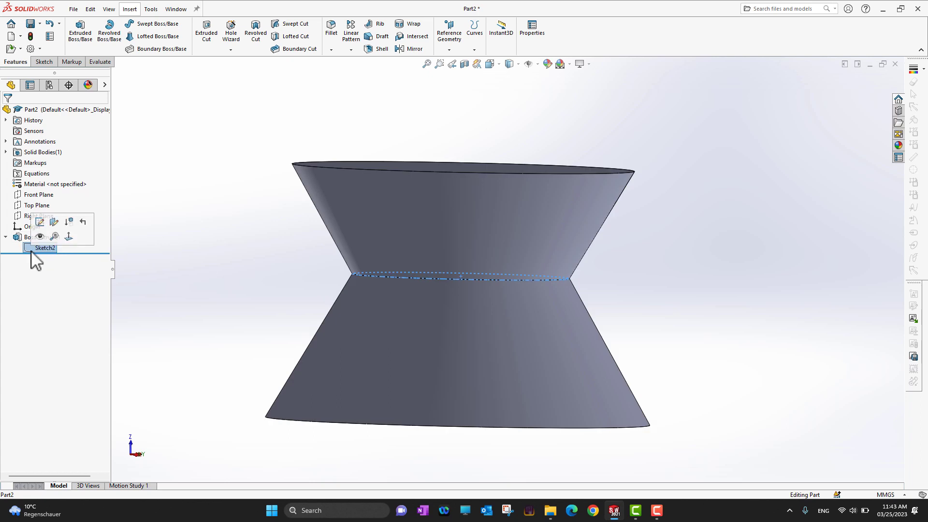
pyautogui.click(40, 226)
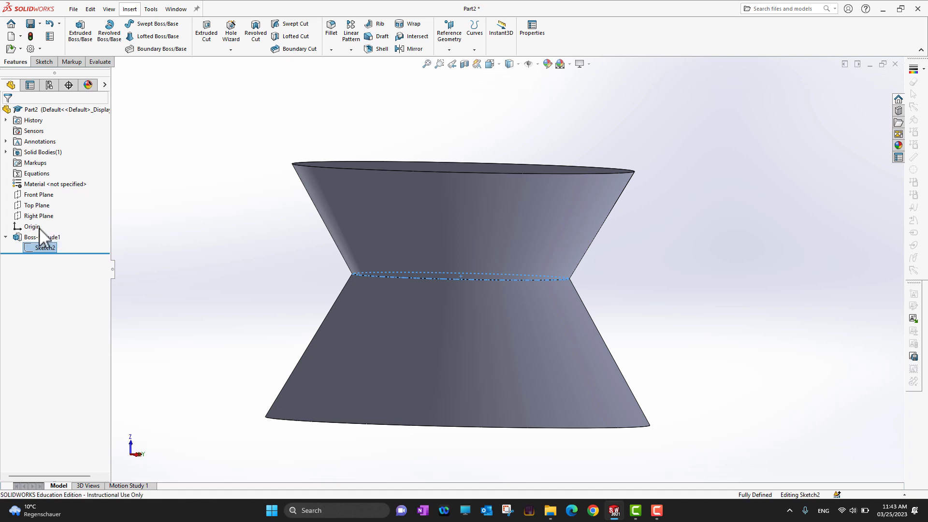
pyautogui.moveTo(627, 194)
pyautogui.mouseDown(button='middle')
pyautogui.moveTo(620, 287)
pyautogui.moveTo(640, 277)
pyautogui.moveTo(644, 288)
pyautogui.moveTo(636, 285)
pyautogui.moveTo(638, 250)
pyautogui.moveTo(665, 261)
pyautogui.mouseUp(button='middle')
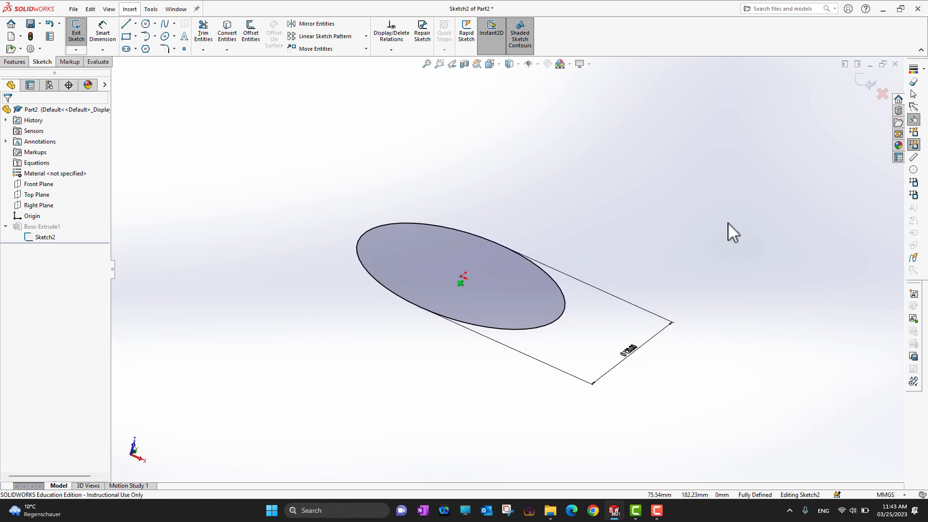
# Step: Close the circle sketch and inspect the double-tapered solid from several angles
pyautogui.click(867, 85)
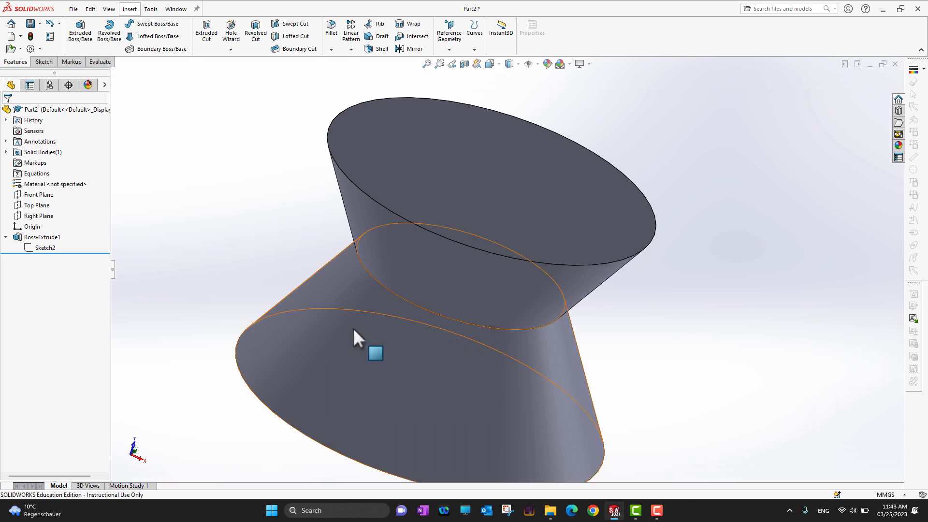
pyautogui.moveTo(356, 338)
pyautogui.mouseDown(button='middle')
pyautogui.moveTo(654, 292)
pyautogui.moveTo(766, 387)
pyautogui.moveTo(677, 342)
pyautogui.moveTo(677, 279)
pyautogui.moveTo(735, 241)
pyautogui.moveTo(766, 306)
pyautogui.moveTo(725, 233)
pyautogui.moveTo(725, 259)
pyautogui.moveTo(691, 242)
pyautogui.moveTo(647, 193)
pyautogui.mouseUp(button='middle')
pyautogui.press('f')
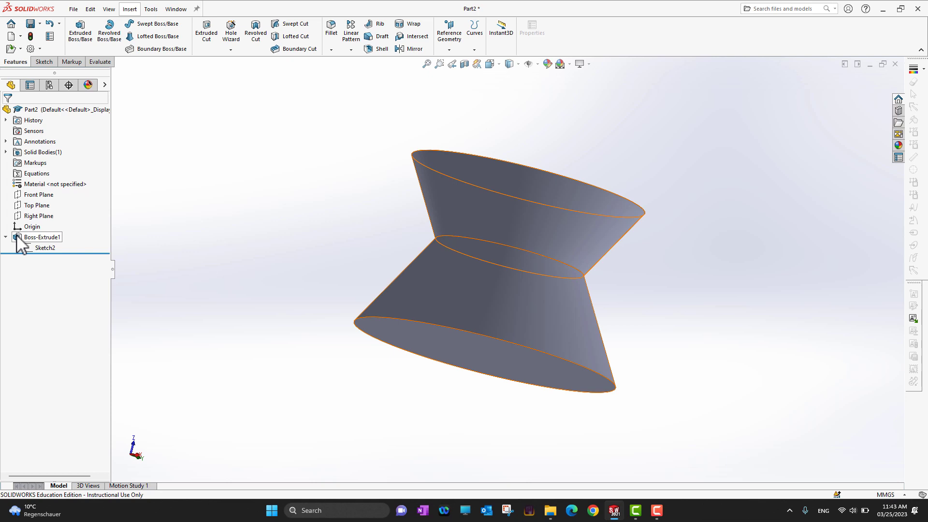
pyautogui.press('f')
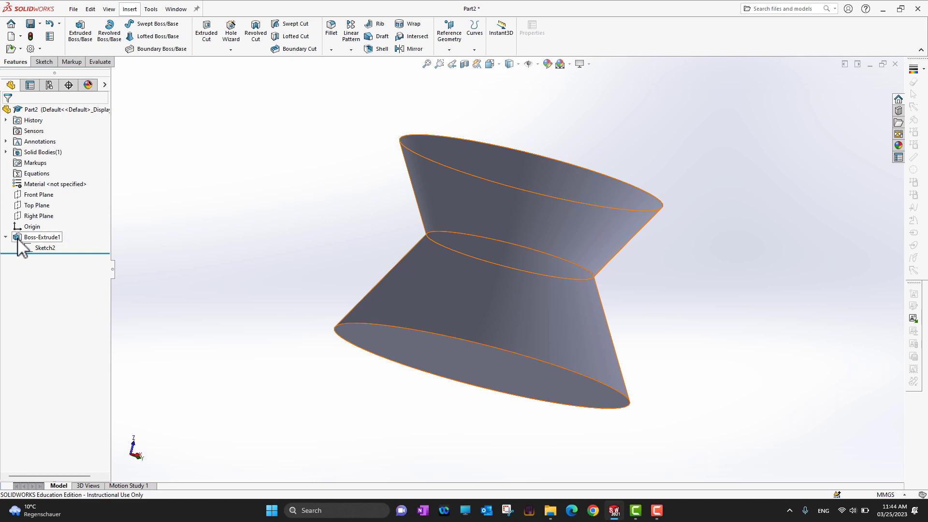
# Step: Edit the Boss-Extrude1 feature and turn off the draft in both Direction 1 and Direction 2
pyautogui.click(19, 238)
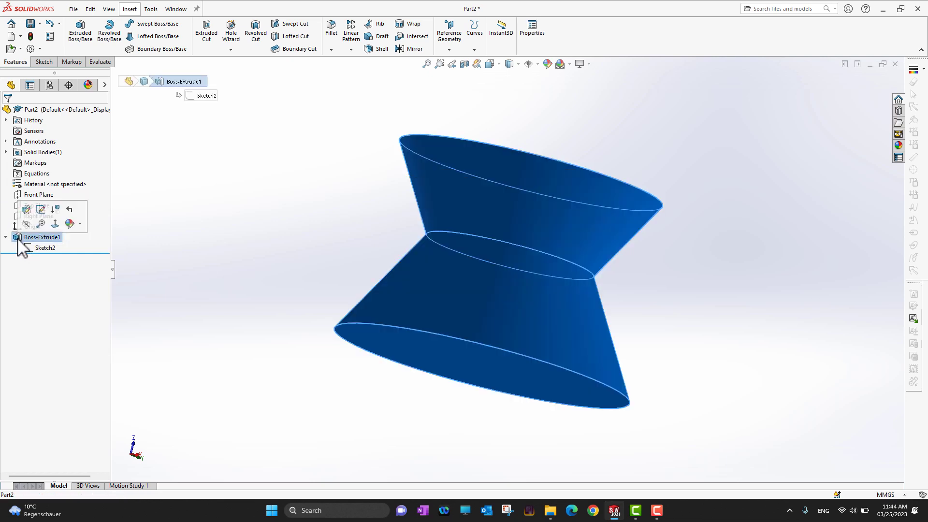
pyautogui.click(26, 211)
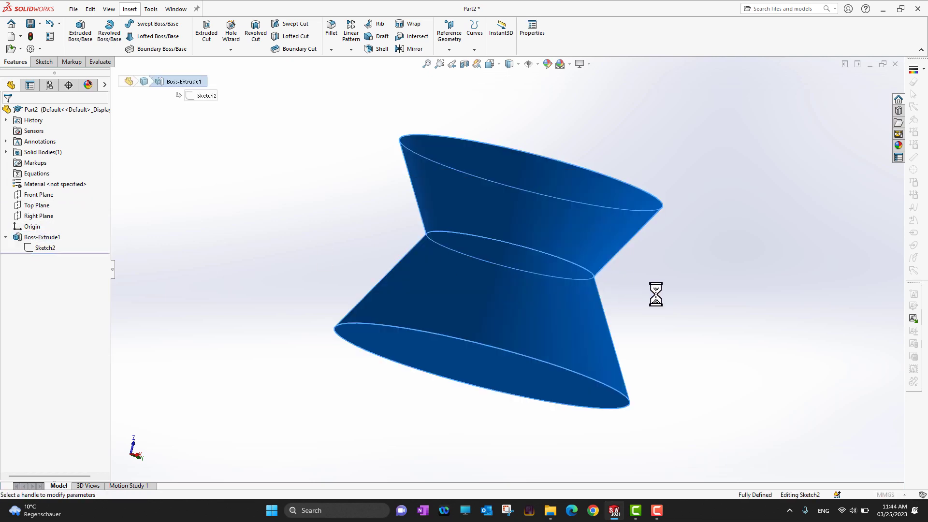
pyautogui.moveTo(743, 244); pyautogui.dragTo(736, 279, button='middle')
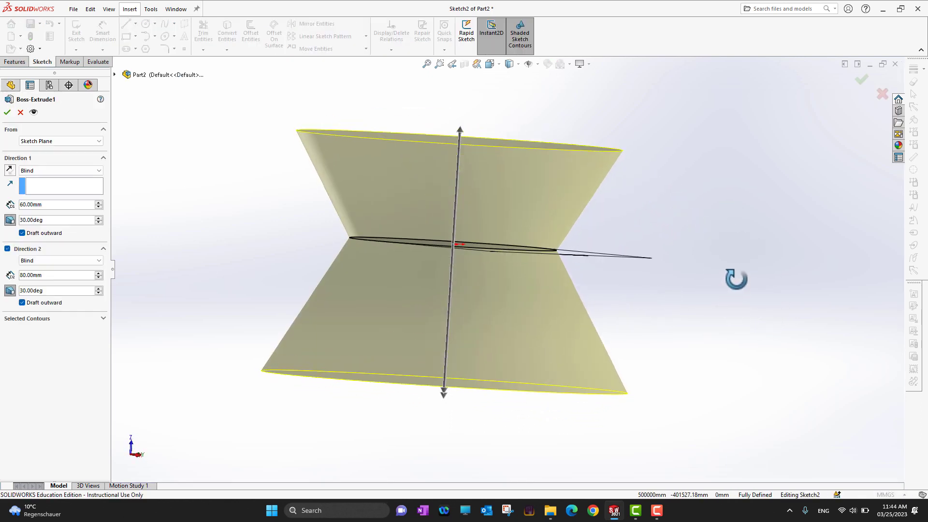
pyautogui.click(12, 224)
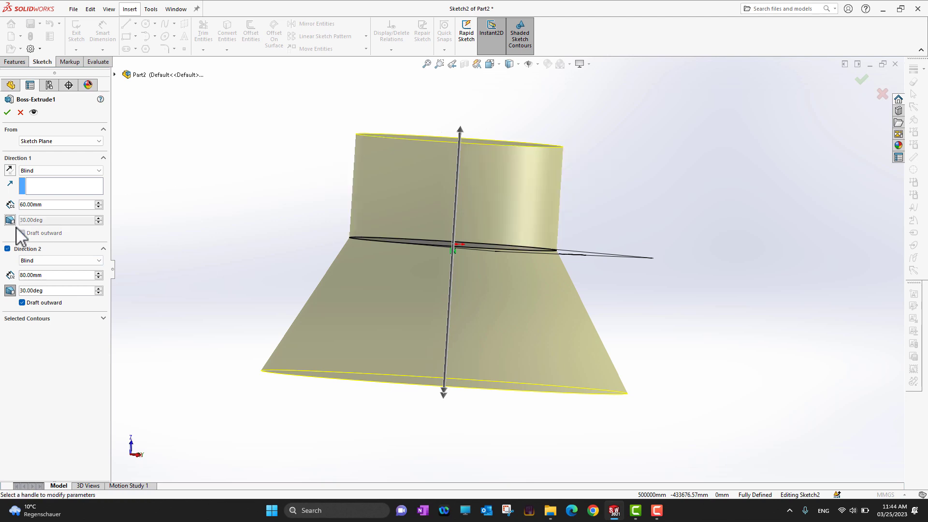
pyautogui.click(11, 290)
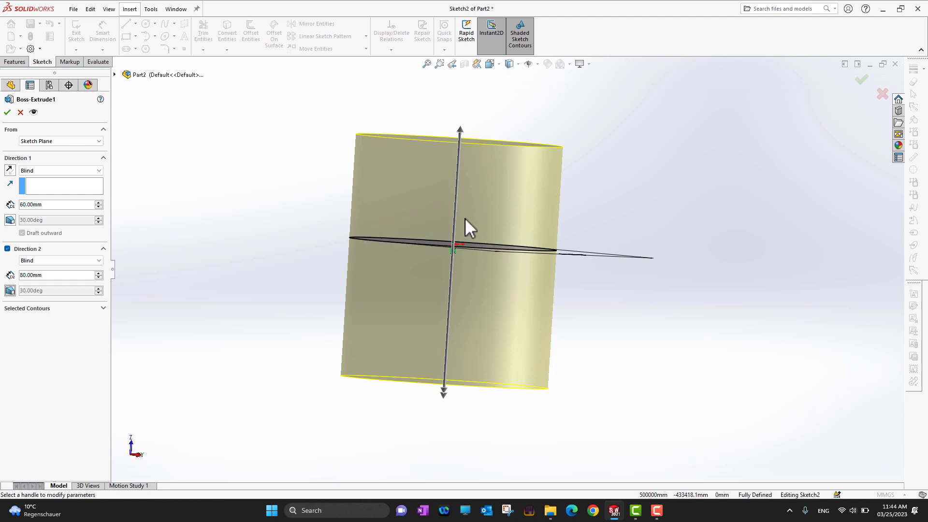
# Step: Disable Direction 2, set the Direction 1 depth to 80 mm and finish the extrusion
pyautogui.click(8, 249)
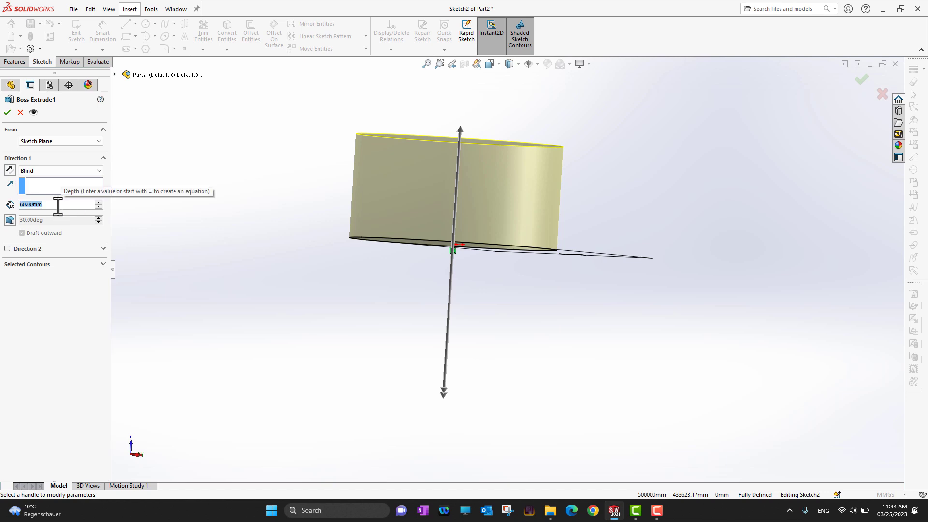
pyautogui.write('80')
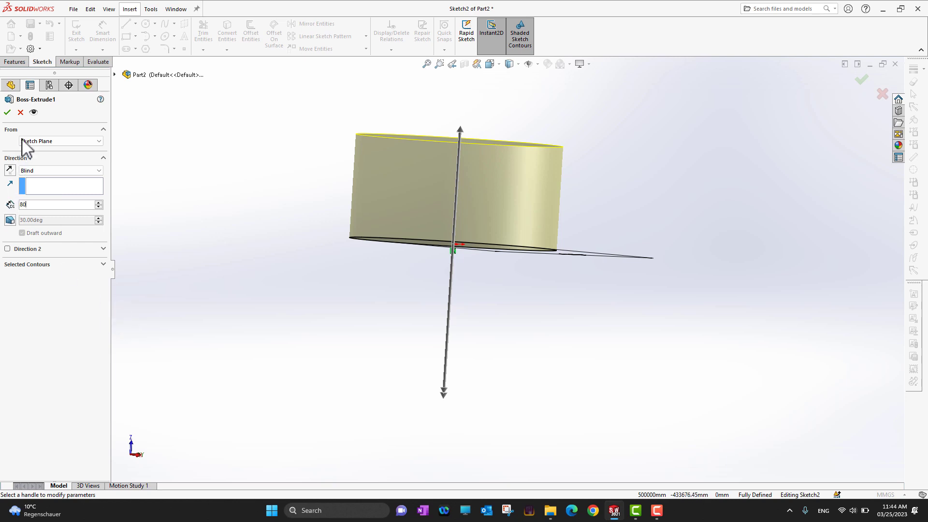
pyautogui.click(7, 113)
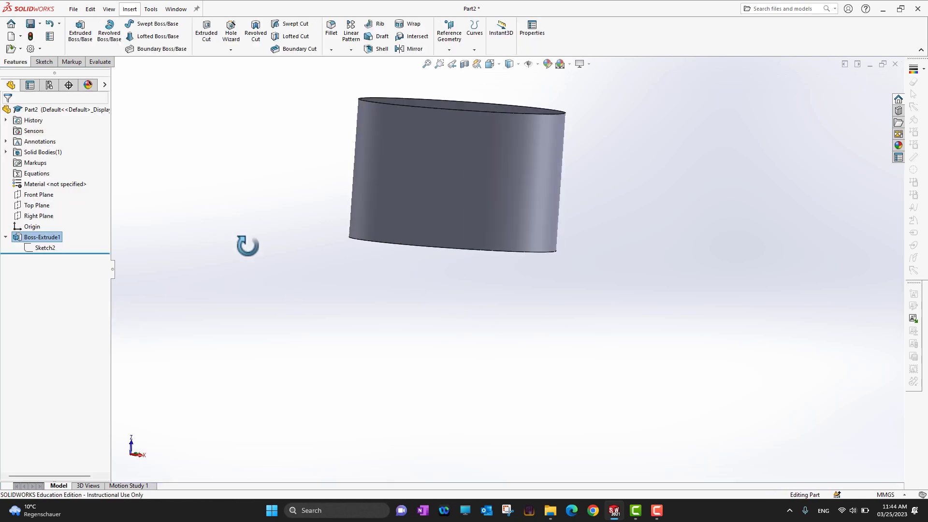
# Step: Reopen the Boss-Extrude1 feature for editing and set its start condition to Offset
pyautogui.moveTo(247, 246); pyautogui.dragTo(218, 227, button='middle')
pyautogui.press('f')
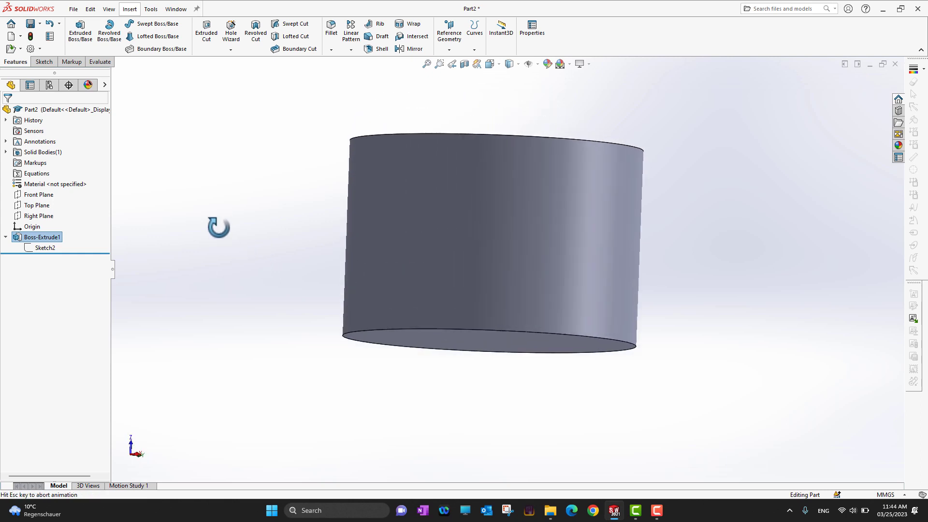
pyautogui.moveTo(719, 241); pyautogui.dragTo(687, 247, button='middle')
pyautogui.press('f')
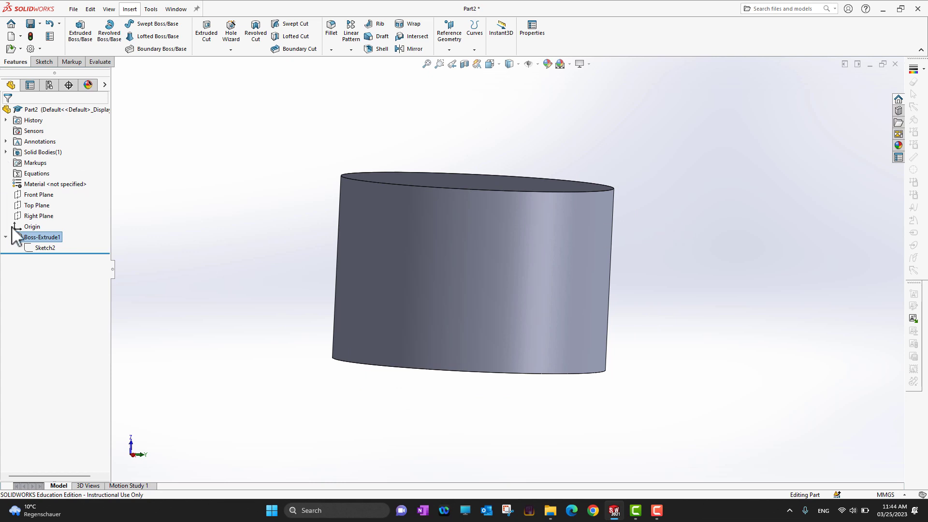
pyautogui.click(26, 237)
pyautogui.click(27, 208)
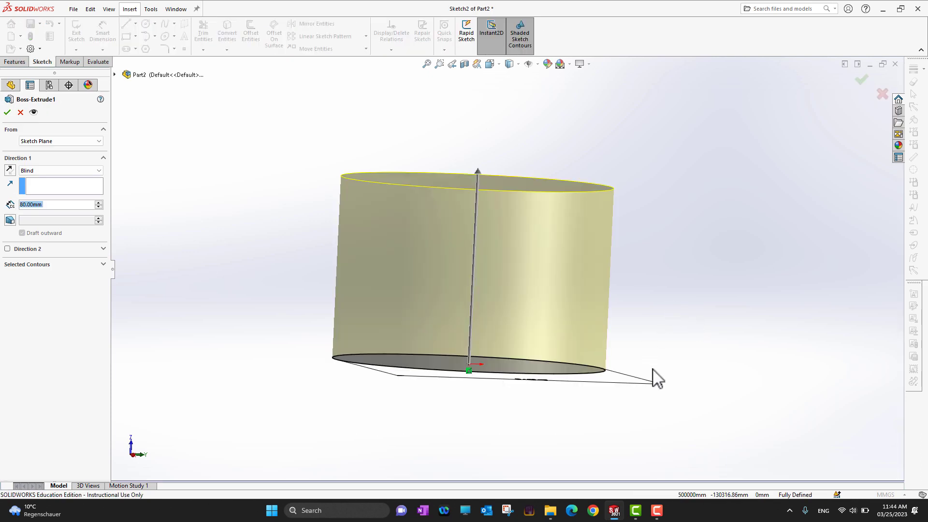
pyautogui.moveTo(754, 284); pyautogui.dragTo(838, 261, button='middle')
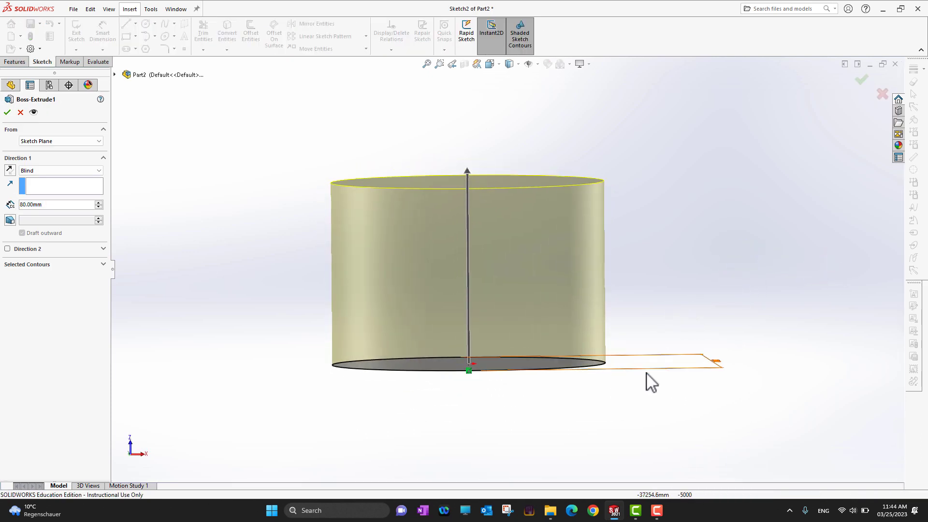
pyautogui.moveTo(614, 410)
pyautogui.mouseDown(button='middle')
pyautogui.moveTo(613, 388)
pyautogui.moveTo(617, 404)
pyautogui.mouseUp(button='middle')
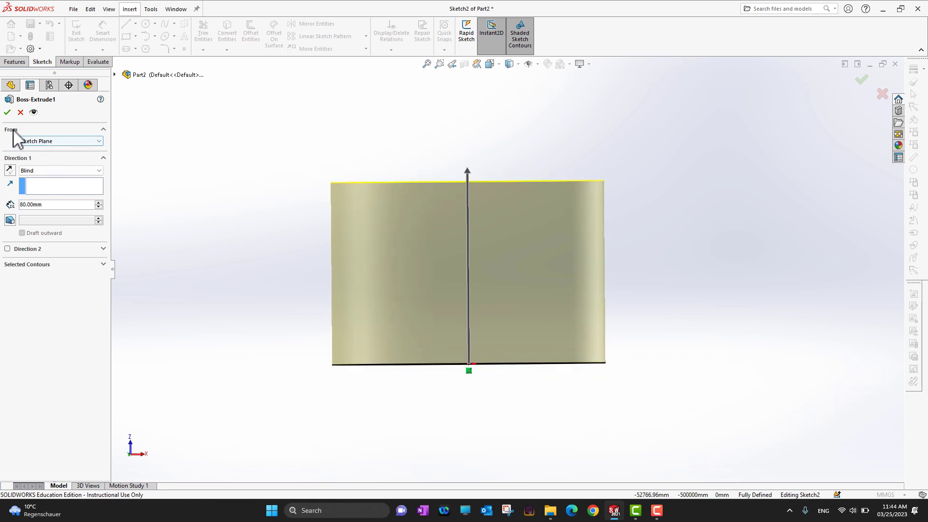
pyautogui.click(64, 141)
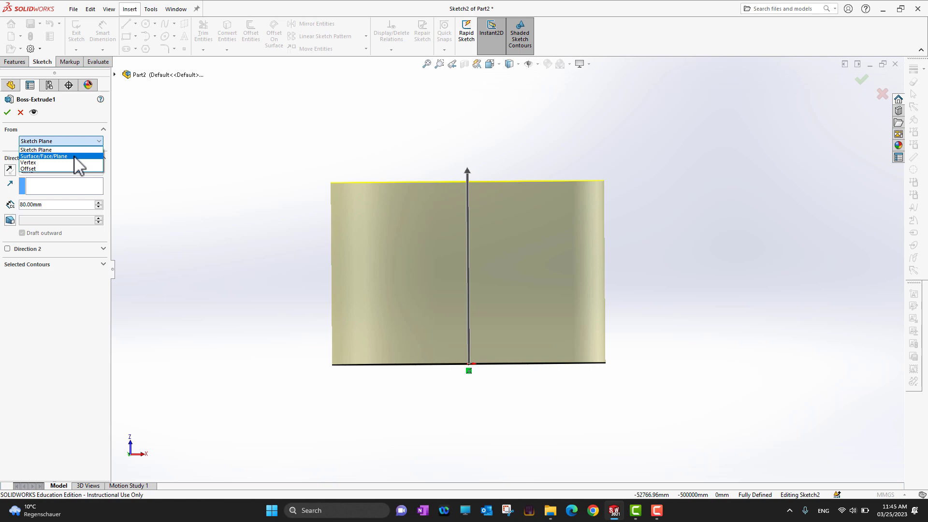
pyautogui.click(44, 169)
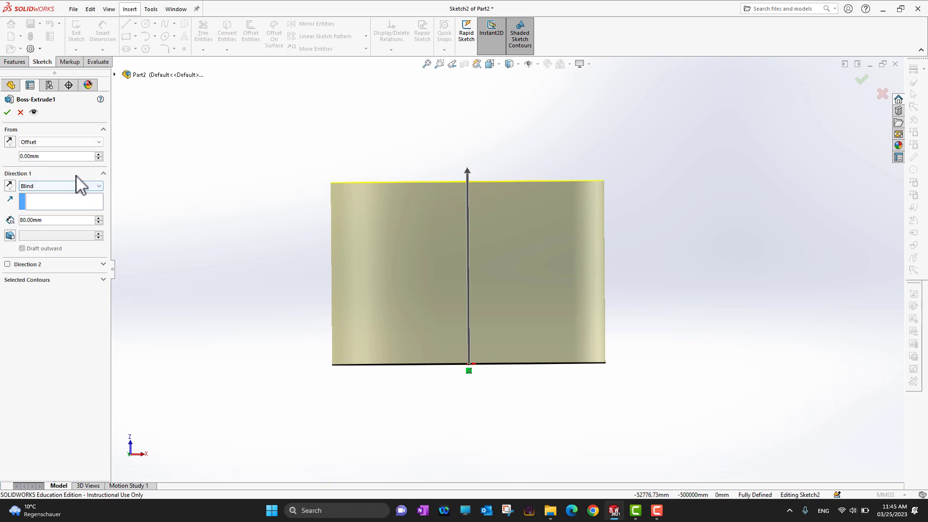
# Step: Try a start offset of 40 mm from the sketch plane for the extrusion
pyautogui.click(98, 154)
pyautogui.click(98, 153)
pyautogui.click(99, 154)
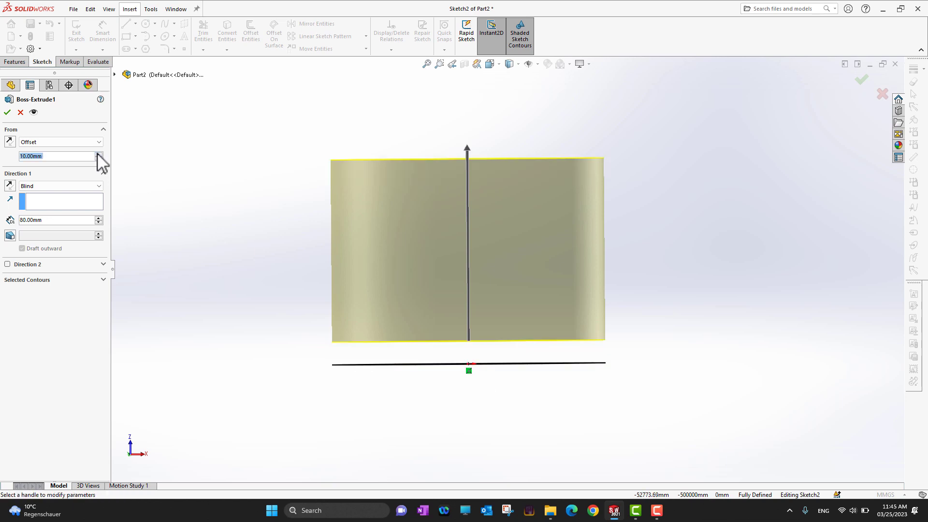
pyautogui.click(98, 154)
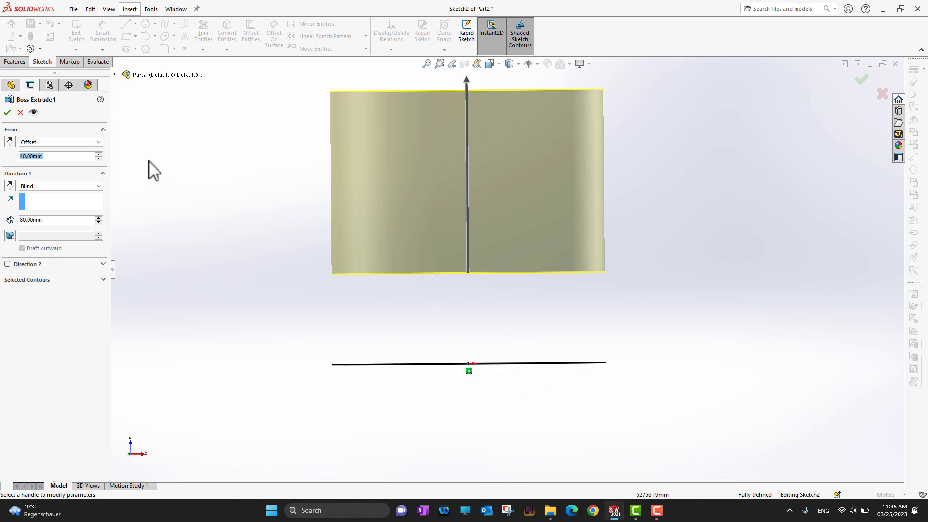
# Step: Return the extrusion's start condition to Sketch Plane and accept the feature
pyautogui.click(91, 143)
pyautogui.click(72, 151)
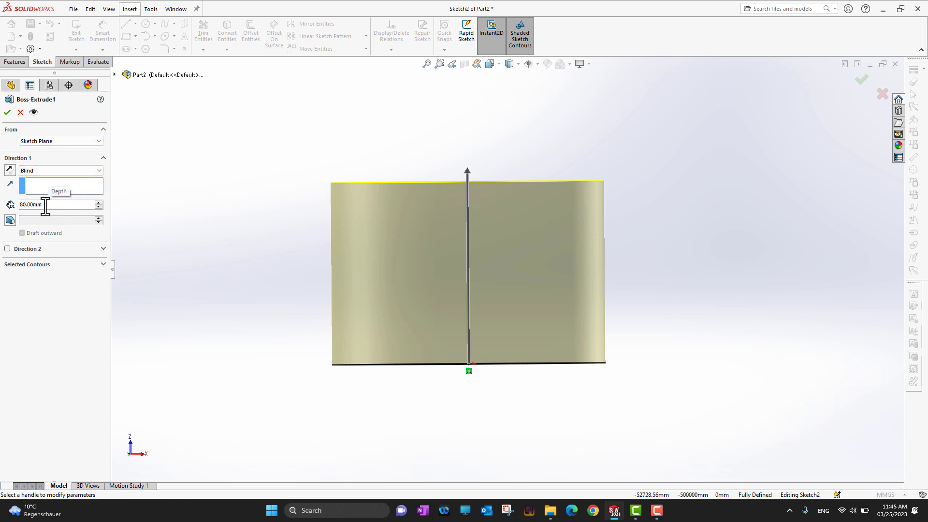
pyautogui.click(7, 113)
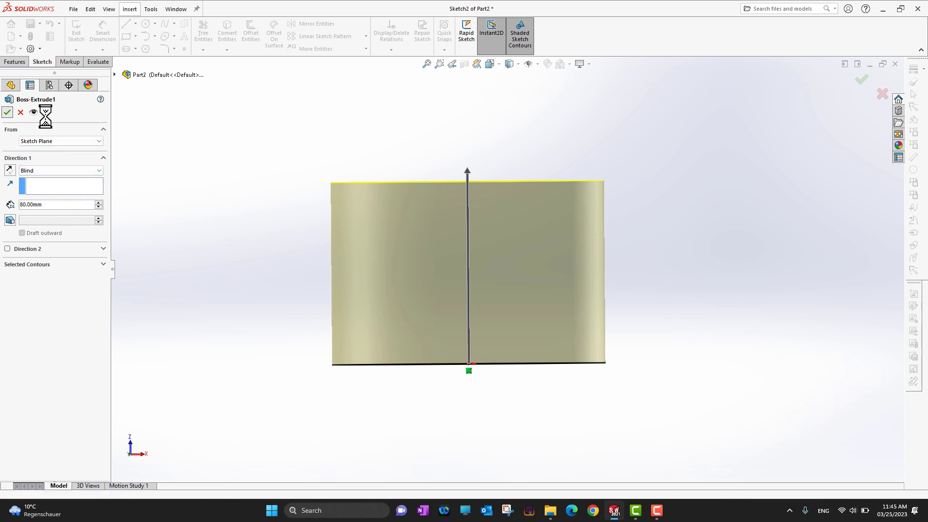
# Step: Examine the cylinder from several angles, selecting its flat top face and checking its curved side face
pyautogui.scroll(3, 645, 279)
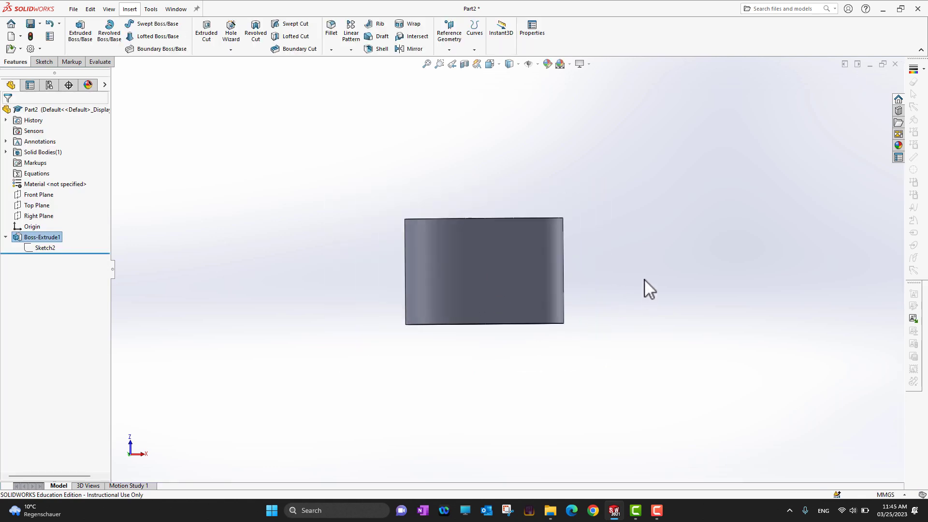
pyautogui.scroll(-2, 644, 277)
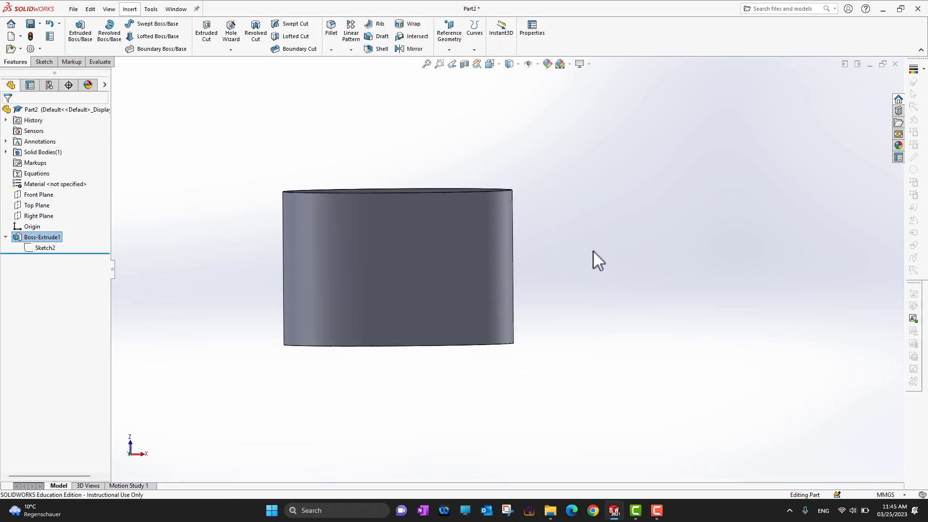
pyautogui.moveTo(594, 259); pyautogui.dragTo(602, 310, button='middle')
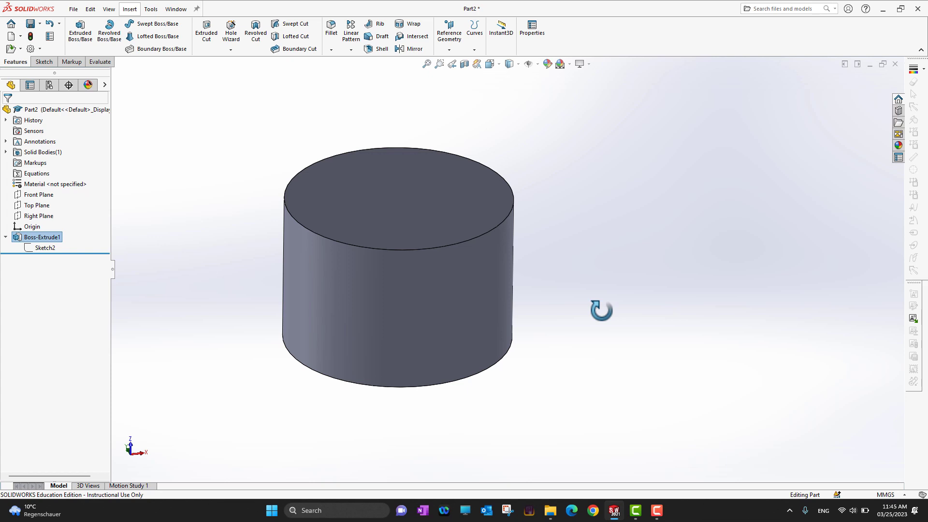
pyautogui.moveTo(559, 379)
pyautogui.mouseDown(button='middle')
pyautogui.moveTo(572, 362)
pyautogui.moveTo(565, 369)
pyautogui.mouseUp(button='middle')
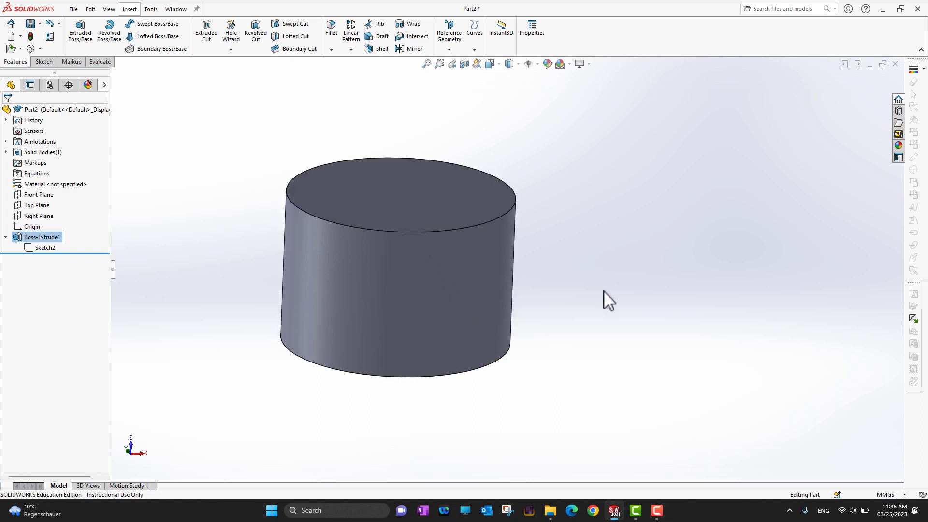
pyautogui.moveTo(604, 291); pyautogui.dragTo(614, 342, button='middle')
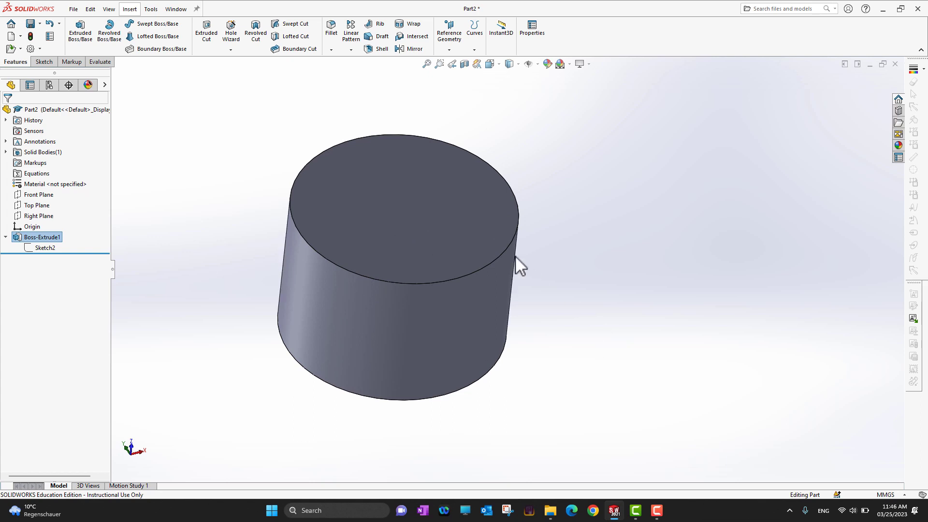
pyautogui.click(430, 219)
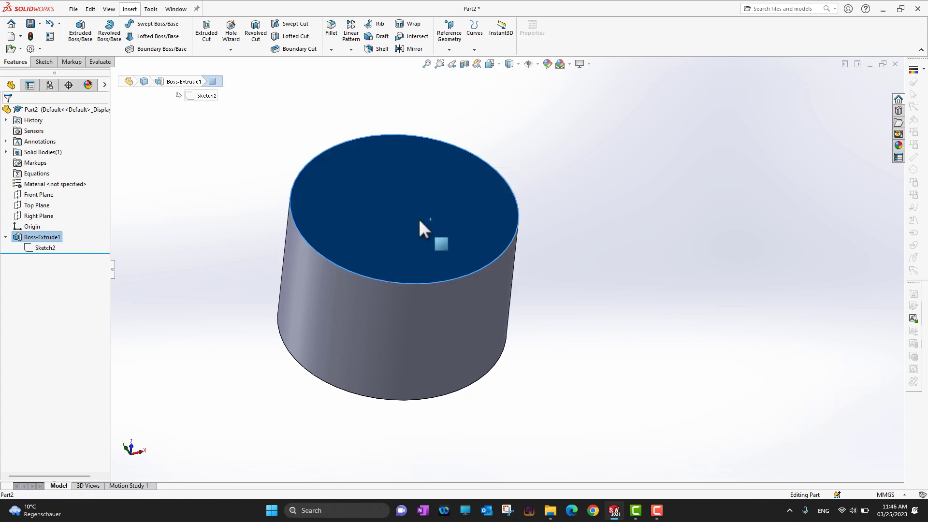
pyautogui.moveTo(602, 379); pyautogui.dragTo(592, 249, button='middle')
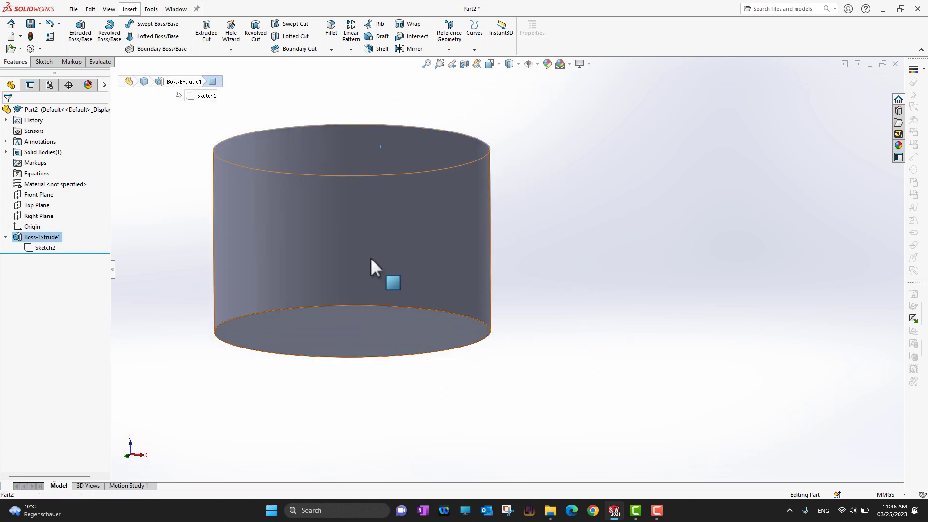
pyautogui.click(372, 257)
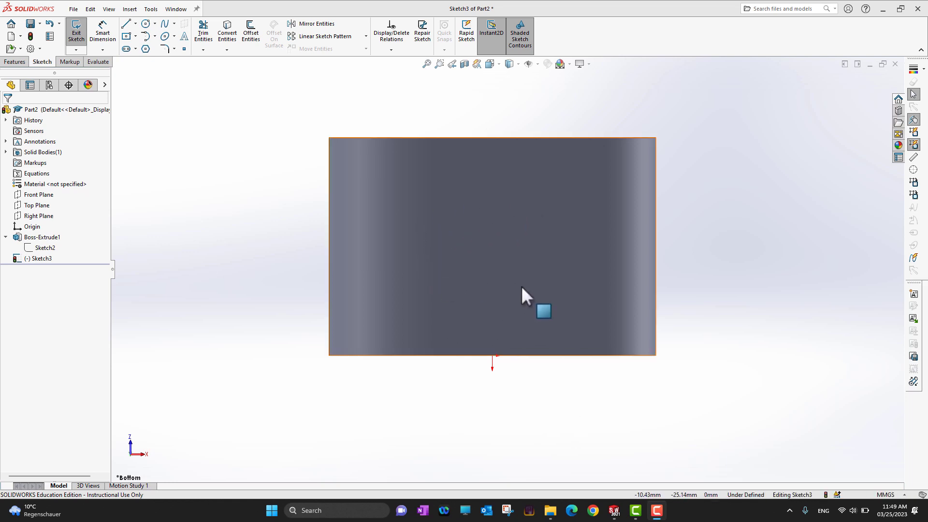
# Step: Collapse the Boss-Extrude1 feature in the design tree and exit the empty sketch with a rebuild
pyautogui.click(6, 238)
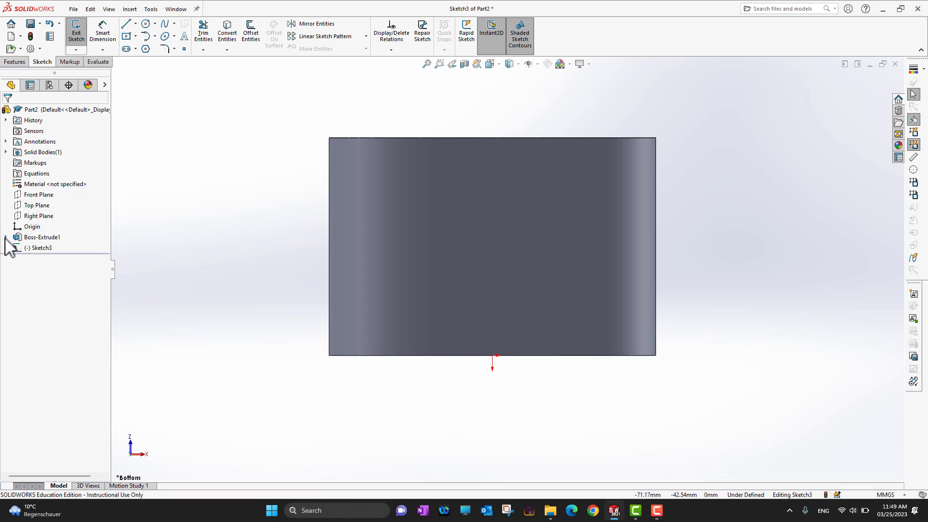
pyautogui.click(43, 206)
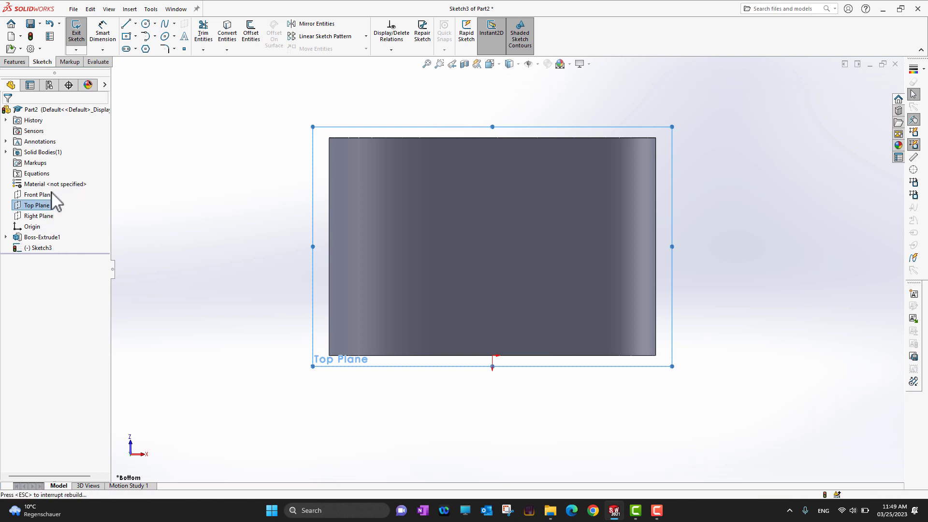
pyautogui.hotkey('ctrl', 'b')
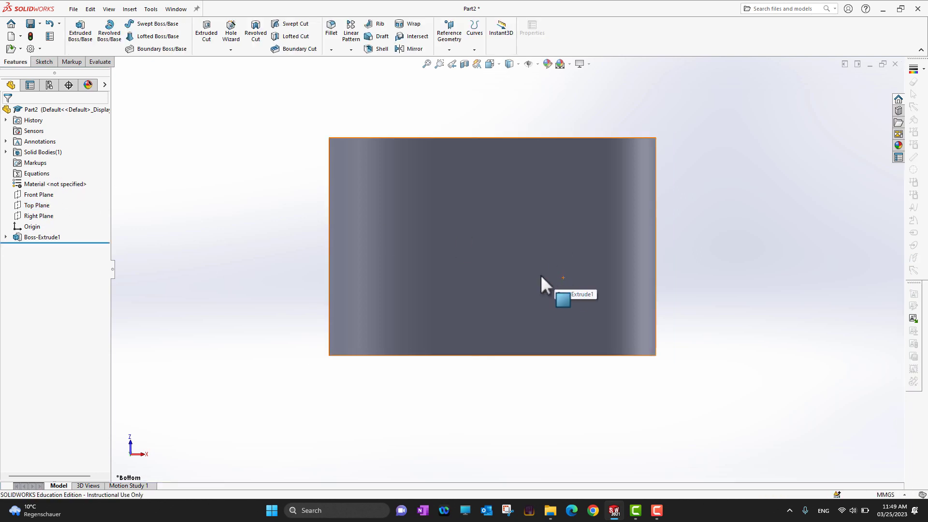
# Step: Sketch a center rectangle about 70 mm by 41 mm on the Top Plane, centered near the middle of the cylinder's outline
pyautogui.click(44, 62)
pyautogui.click(42, 205)
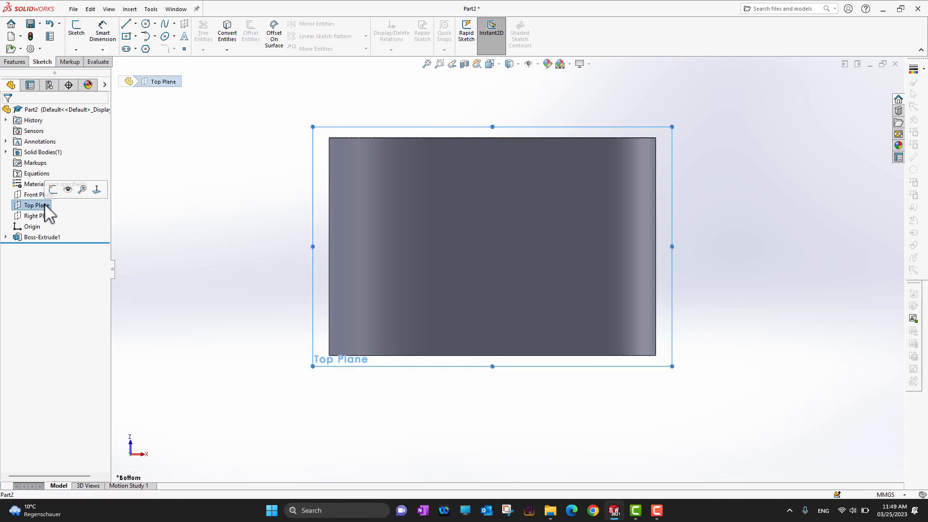
pyautogui.click(53, 189)
pyautogui.click(136, 36)
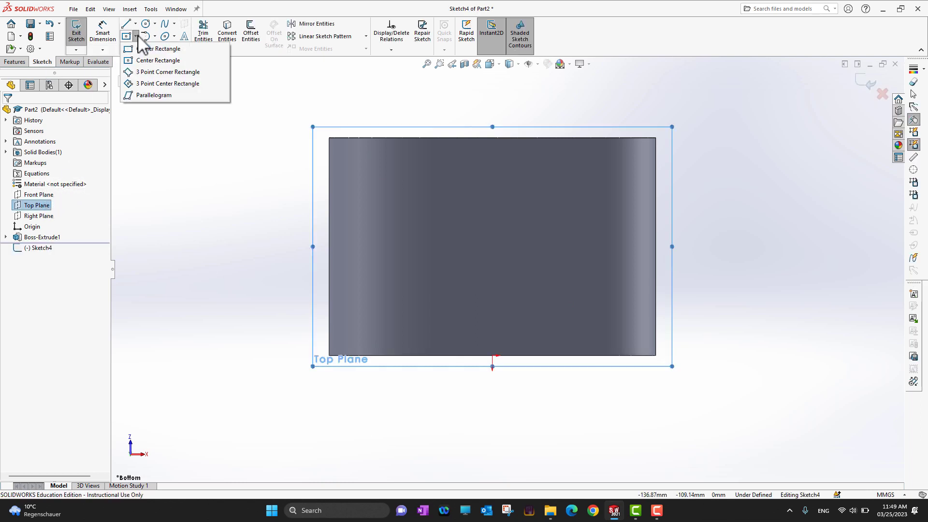
pyautogui.click(150, 60)
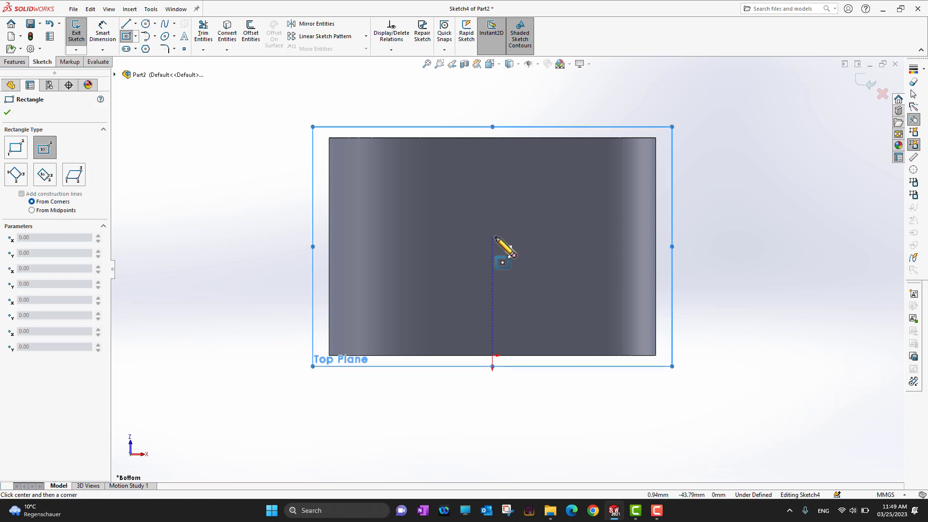
pyautogui.scroll(-2, 503, 247)
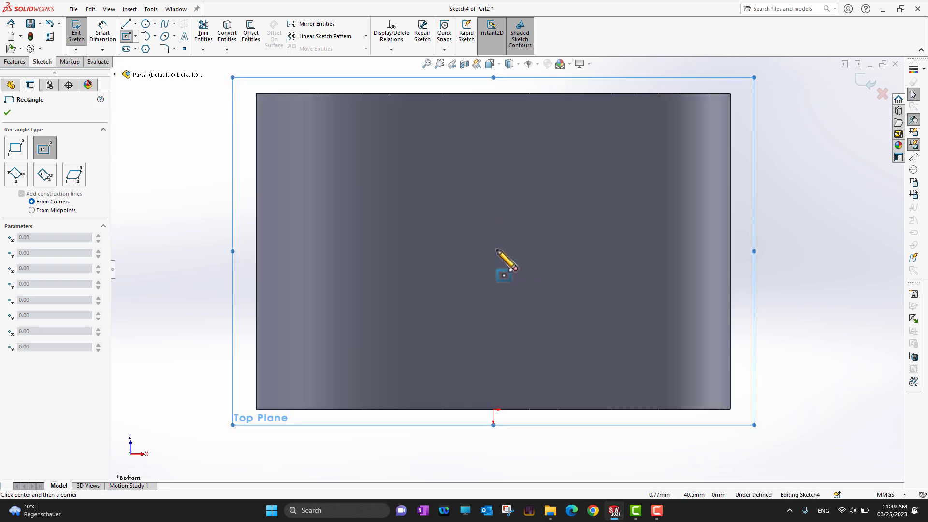
pyautogui.click(493, 247)
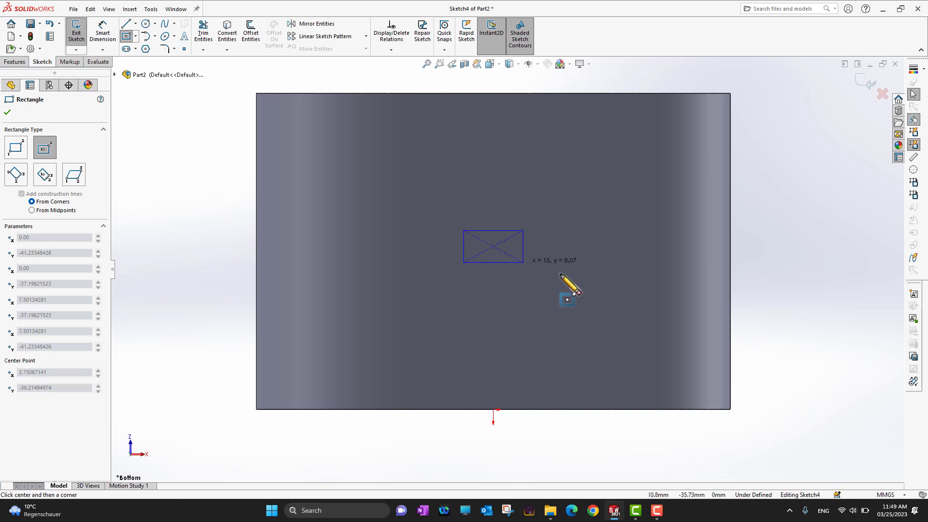
pyautogui.click(631, 328)
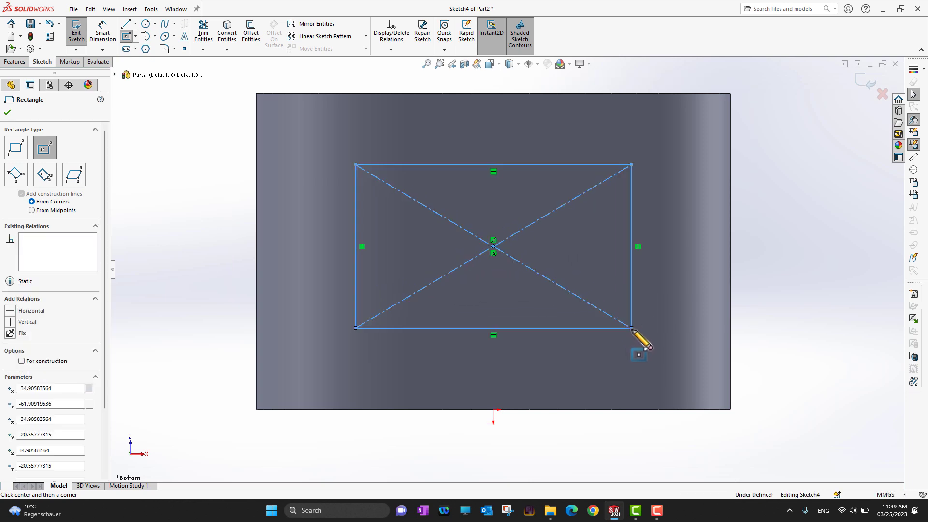
pyautogui.click(7, 114)
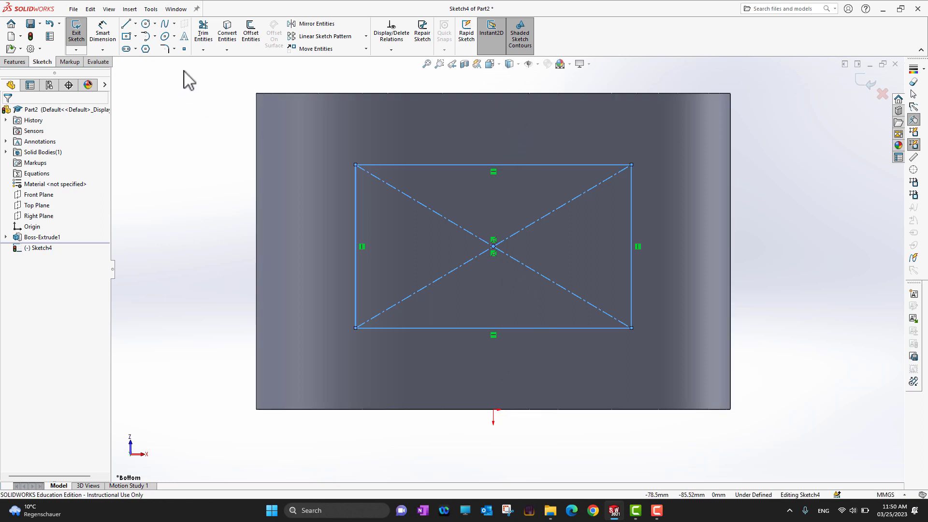
# Step: Draw a vertical centerline from the midpoint of the cylinder's upper edge down to the rectangle's center point
pyautogui.click(135, 23)
pyautogui.click(147, 48)
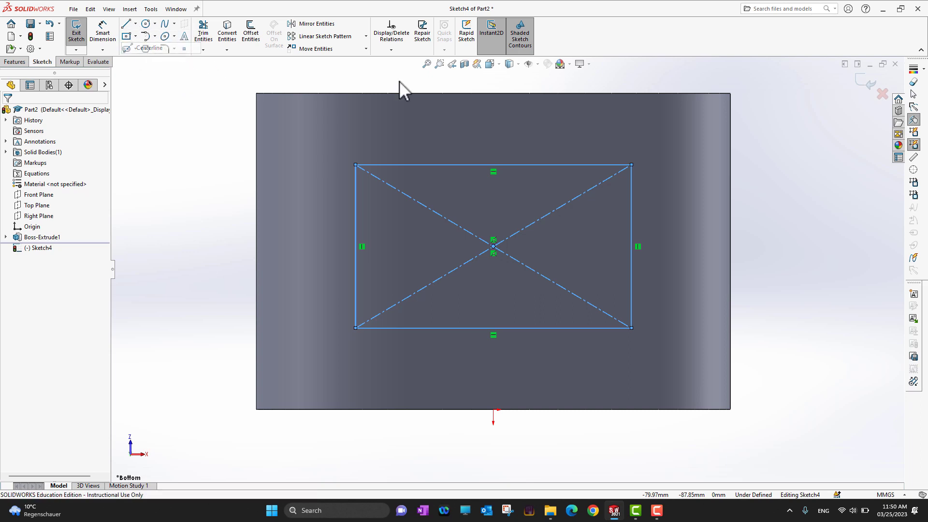
pyautogui.click(493, 93)
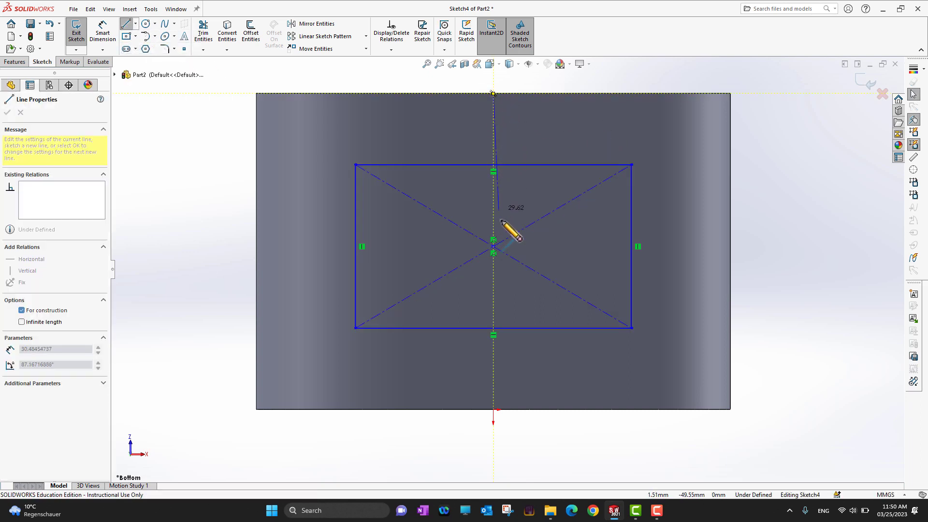
pyautogui.click(493, 247)
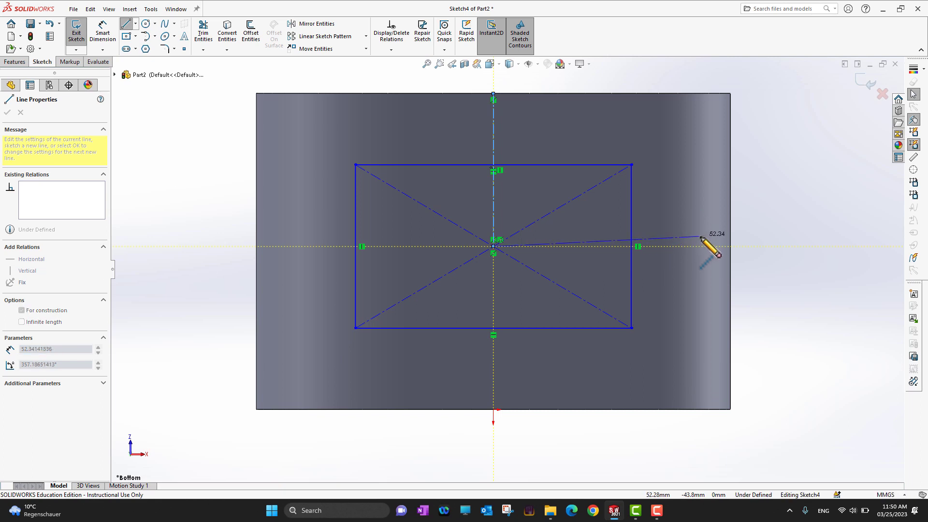
pyautogui.press('Escape')
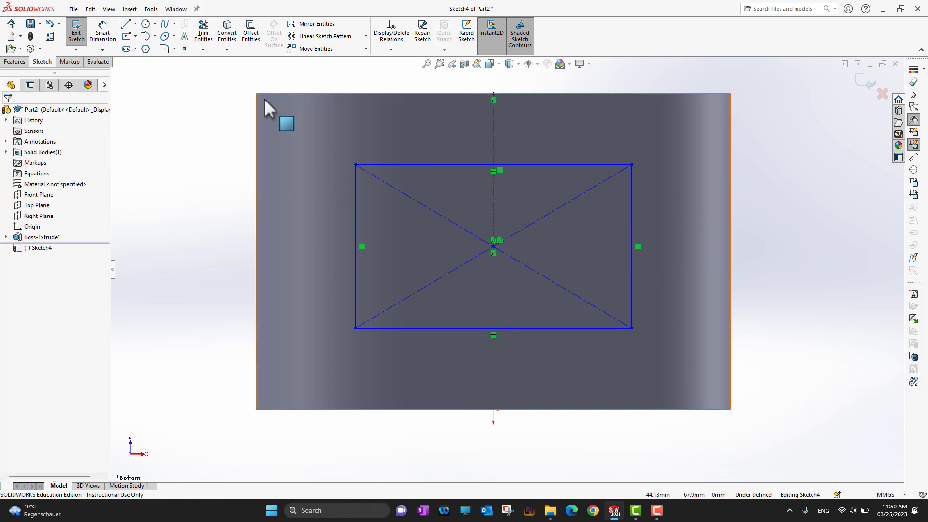
# Step: Draw a second vertical centerline from the midpoint of the cylinder's lower edge up to the rectangle's center point
pyautogui.click(136, 23)
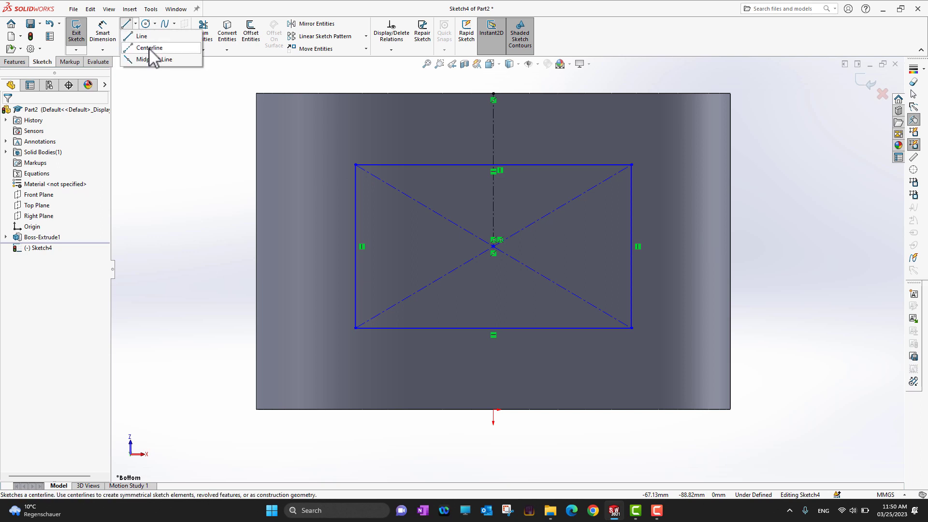
pyautogui.click(150, 45)
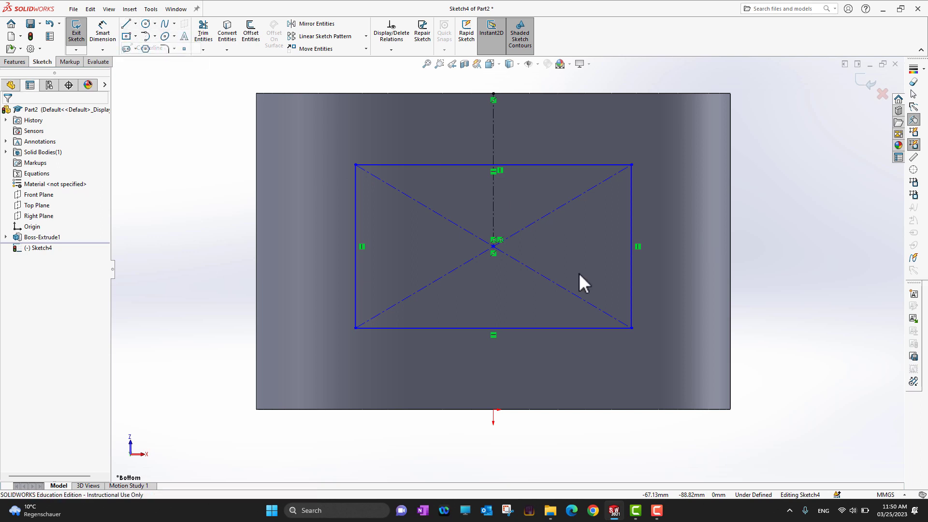
pyautogui.click(493, 409)
pyautogui.click(493, 246)
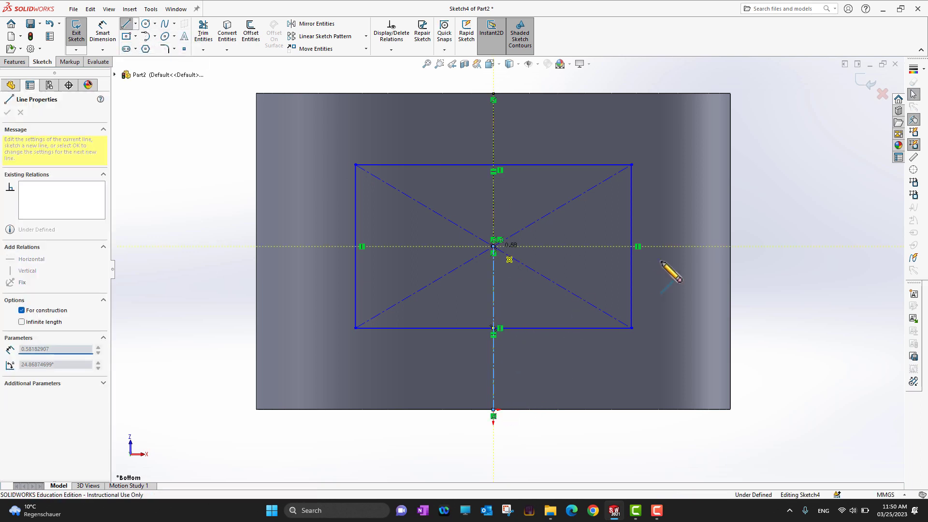
pyautogui.press('Escape')
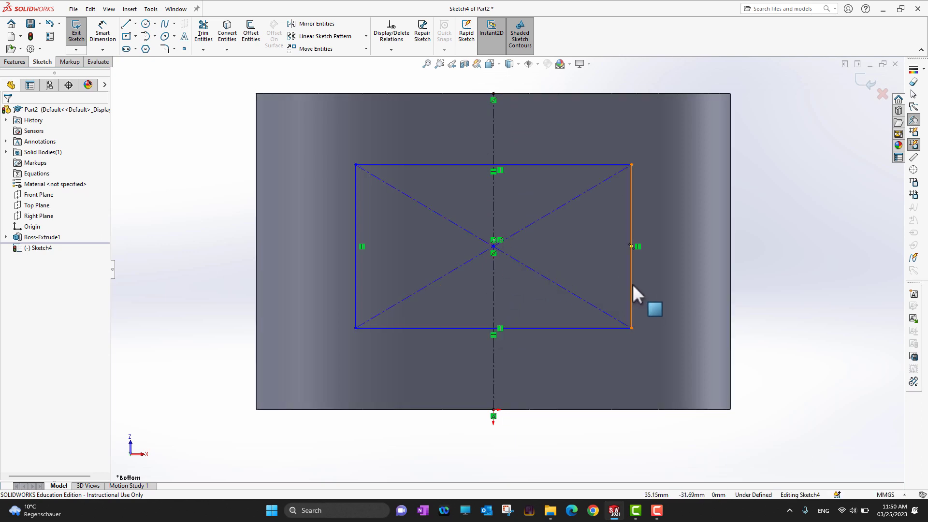
# Step: Add an Equal relation between the upper and lower vertical centerlines to center the rectangle along the cylinder's height
pyautogui.click(494, 154)
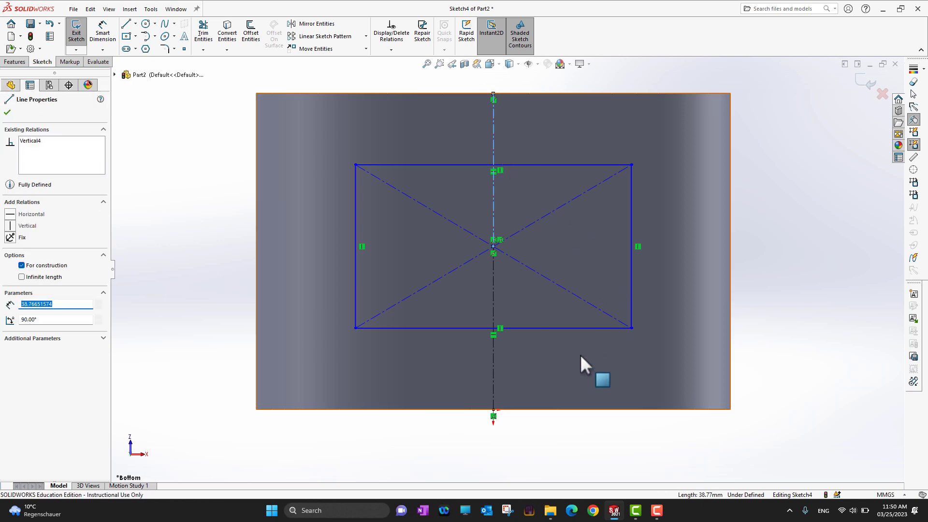
pyautogui.keyDown('ctrl'); pyautogui.click(495, 373); pyautogui.keyUp('ctrl')
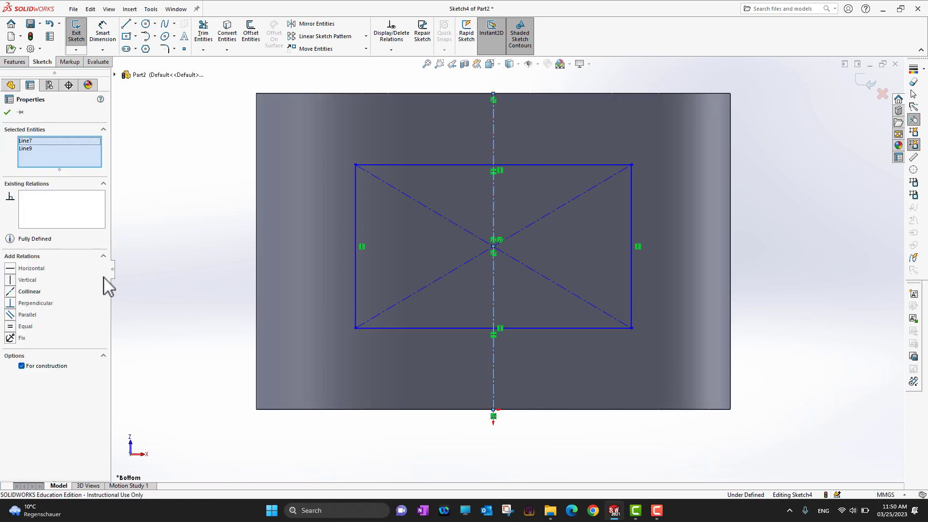
pyautogui.click(11, 327)
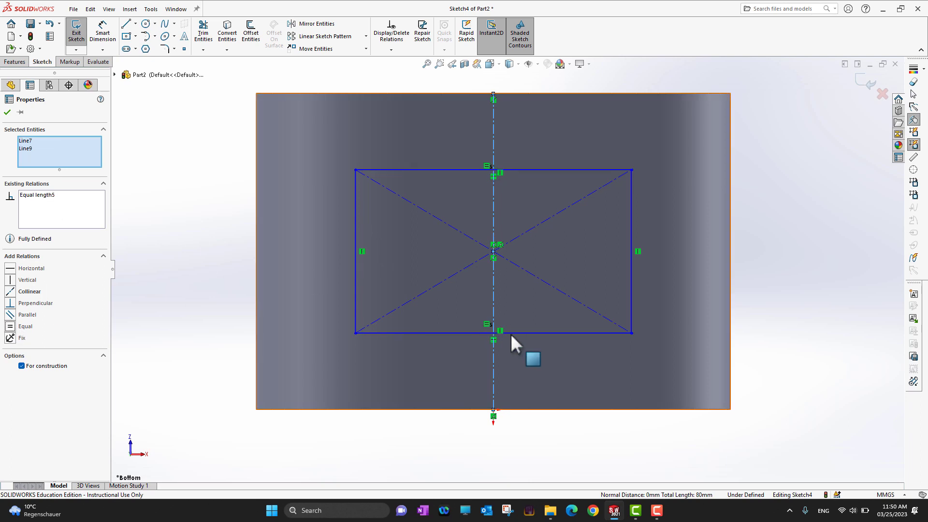
pyautogui.click(7, 113)
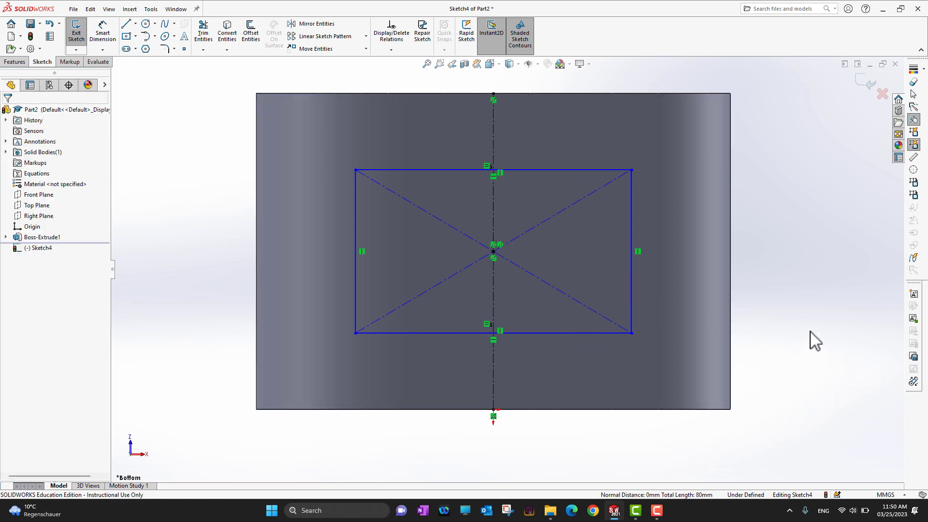
# Step: Begin a blind boss extrusion of the rectangle and reverse its direction
pyautogui.click(14, 62)
pyautogui.click(80, 33)
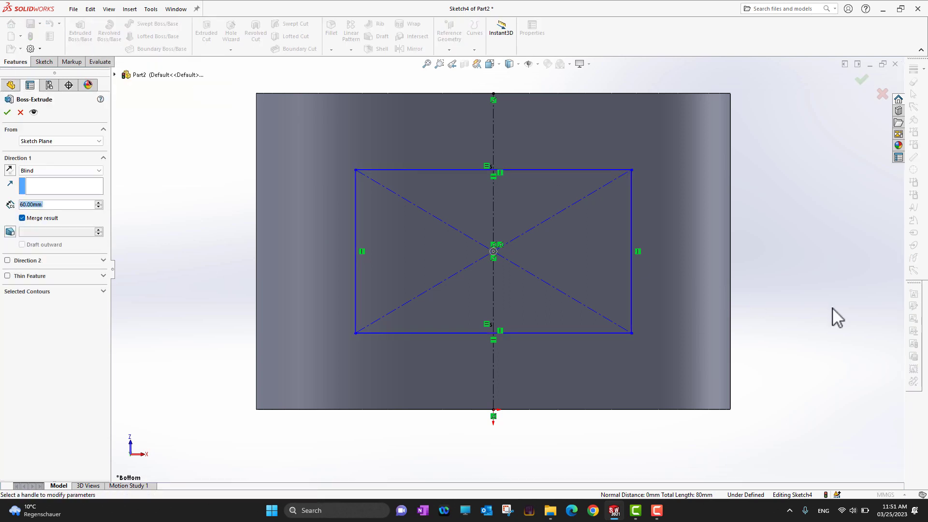
pyautogui.moveTo(769, 276)
pyautogui.mouseDown(button='middle')
pyautogui.moveTo(798, 293)
pyautogui.moveTo(736, 306)
pyautogui.moveTo(845, 306)
pyautogui.moveTo(723, 311)
pyautogui.moveTo(674, 266)
pyautogui.mouseUp(button='middle')
pyautogui.press('f')
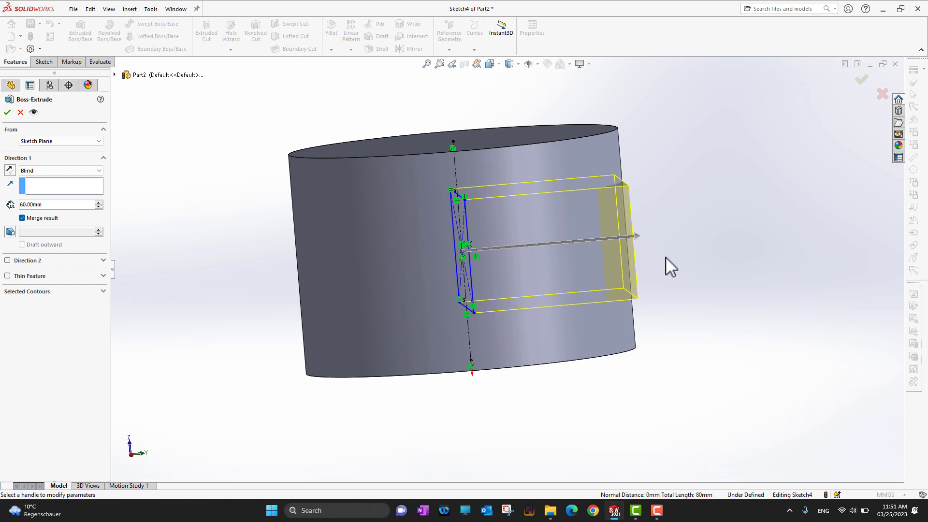
pyautogui.click(10, 170)
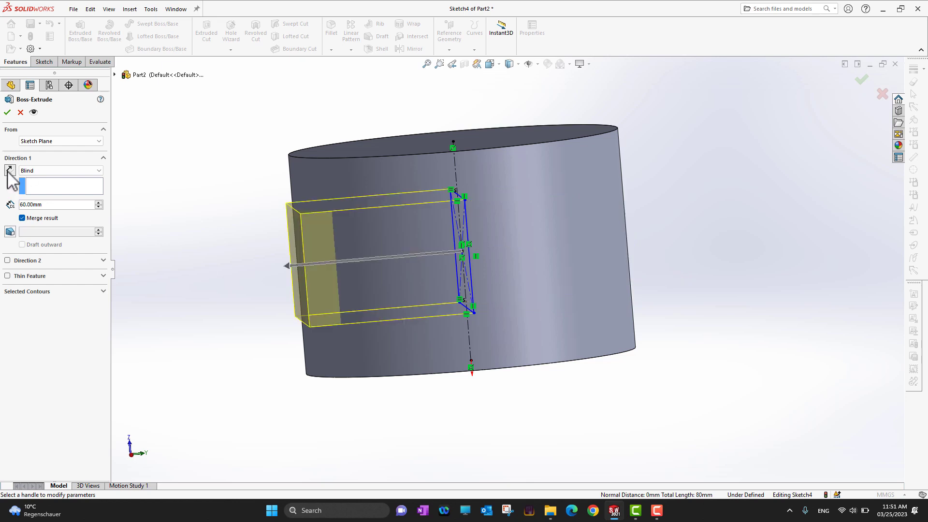
# Step: Set the rectangle's extrusion depth to 120 mm with Merge result on and accept the feature
pyautogui.click(98, 202)
pyautogui.click(99, 202)
pyautogui.click(99, 202)
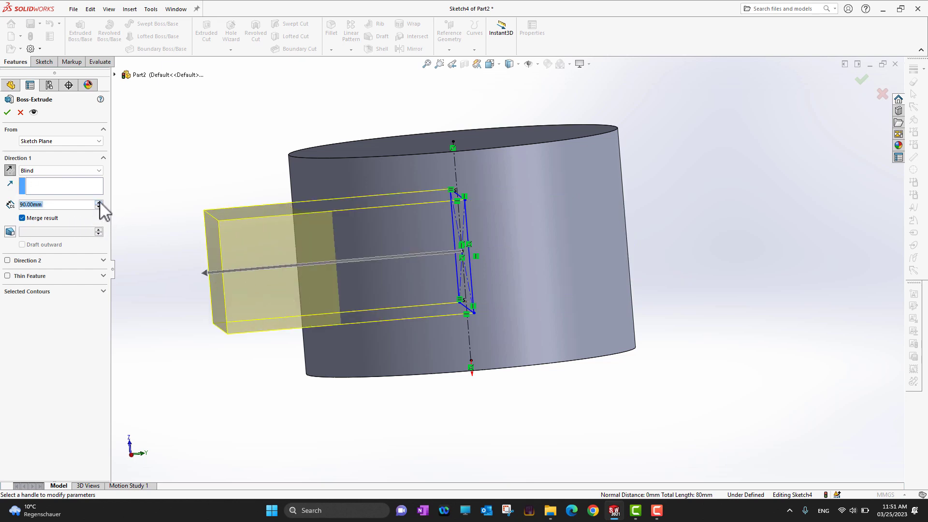
pyautogui.click(99, 202)
pyautogui.click(98, 203)
pyautogui.click(98, 202)
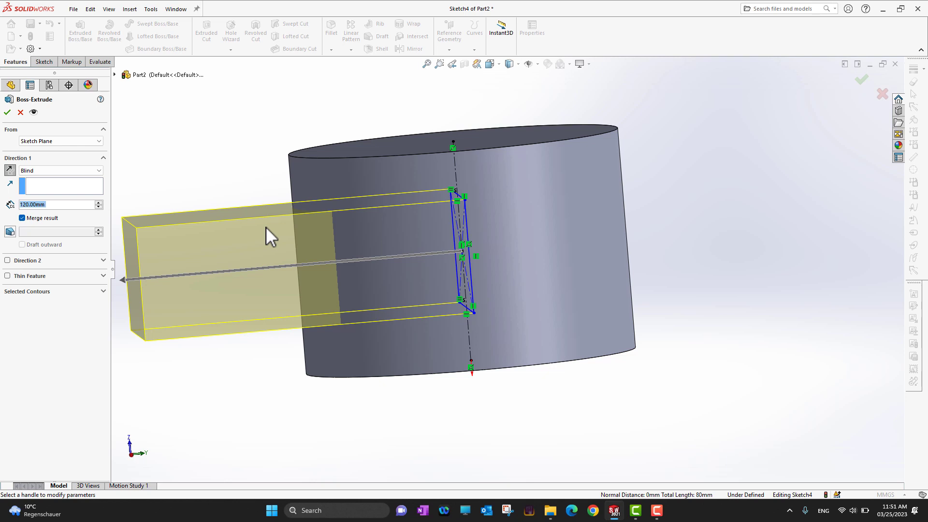
pyautogui.click(96, 207)
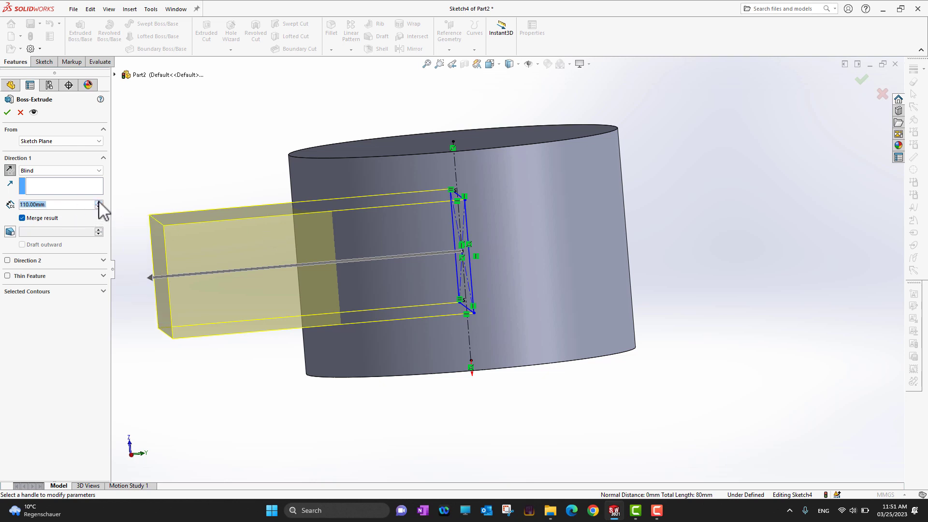
pyautogui.click(98, 202)
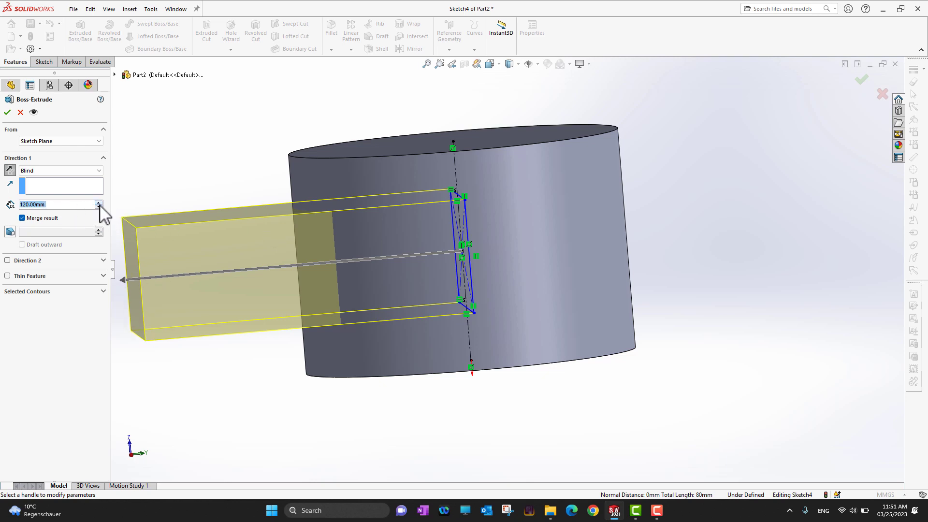
pyautogui.click(7, 113)
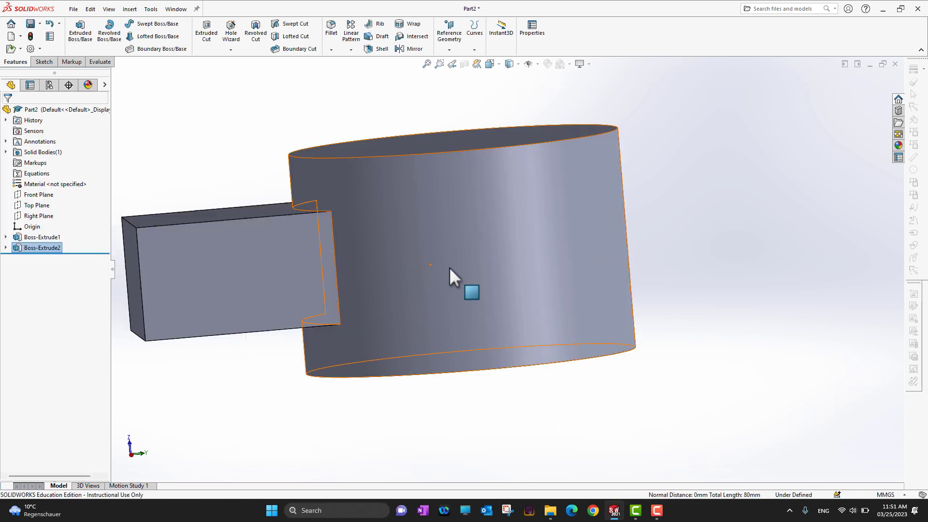
# Step: Examine the block joined to the cylinder from several angles and check the contents of the Solid Bodies folder
pyautogui.moveTo(280, 161); pyautogui.dragTo(367, 194, button='middle')
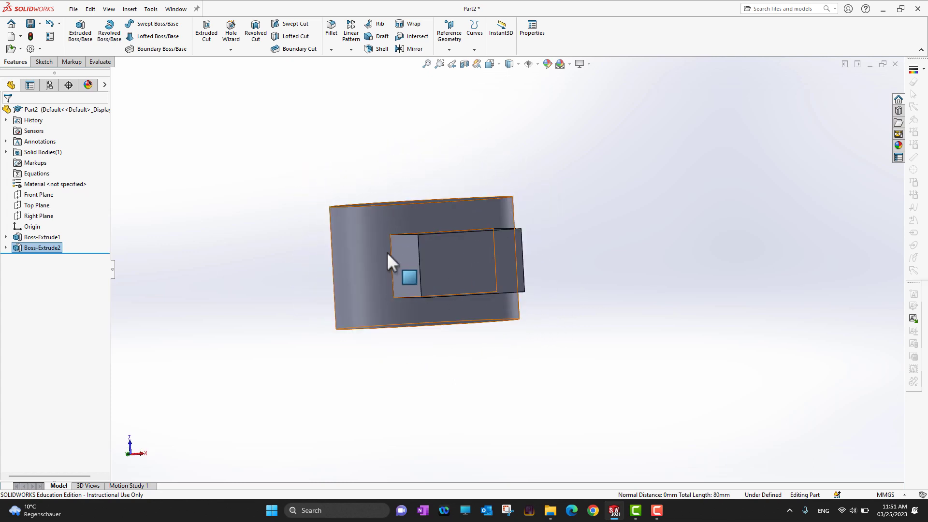
pyautogui.scroll(-3, 426, 251)
pyautogui.moveTo(179, 234); pyautogui.dragTo(194, 252, button='middle')
pyautogui.scroll(2, 219, 253)
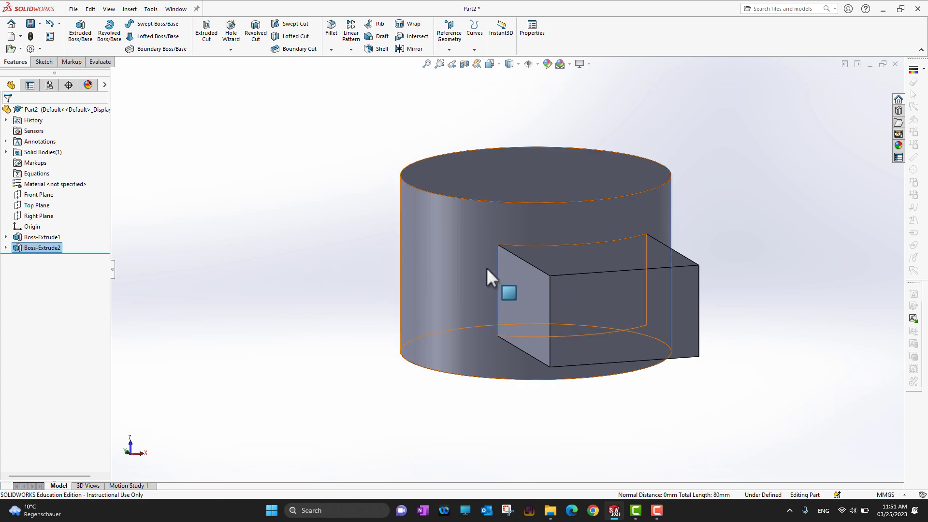
pyautogui.click(5, 152)
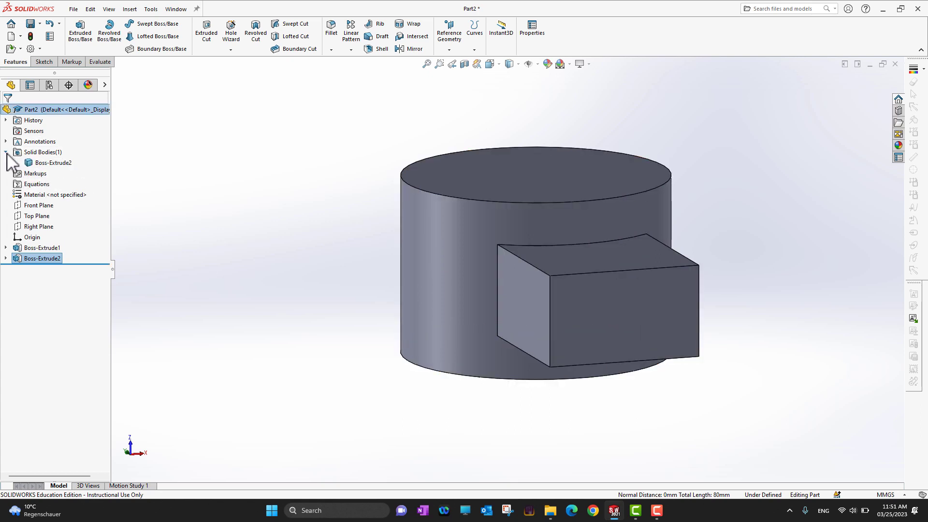
pyautogui.click(6, 152)
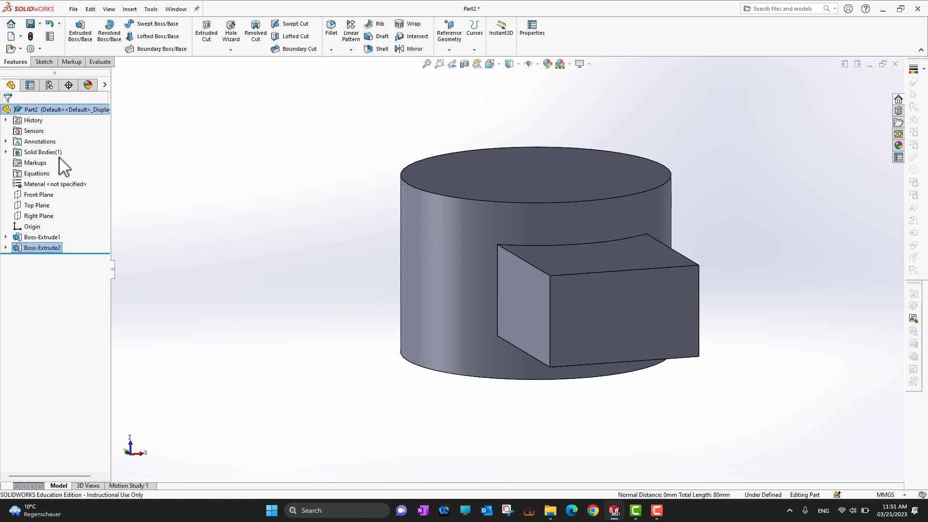
pyautogui.click(245, 295)
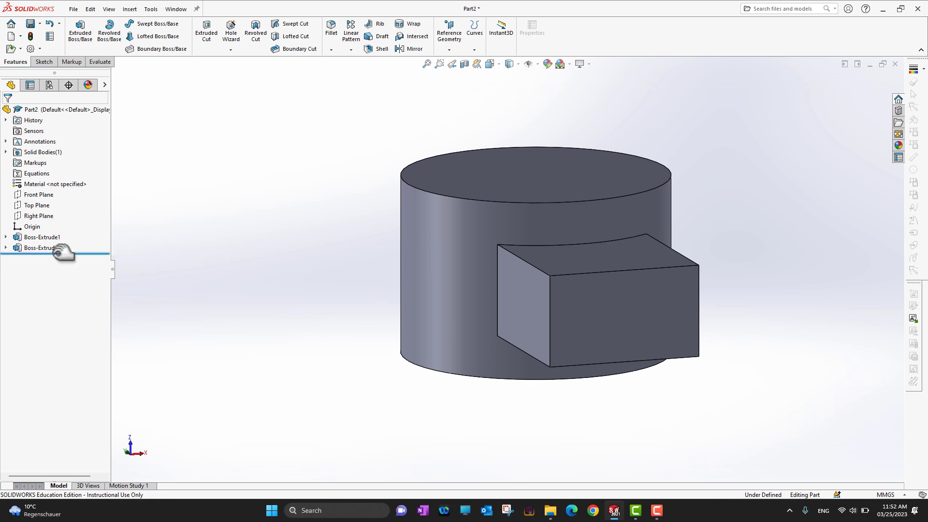
# Step: Edit the block's extrusion to turn off Merge result, accept it and inspect the block and cylinder
pyautogui.click(18, 251)
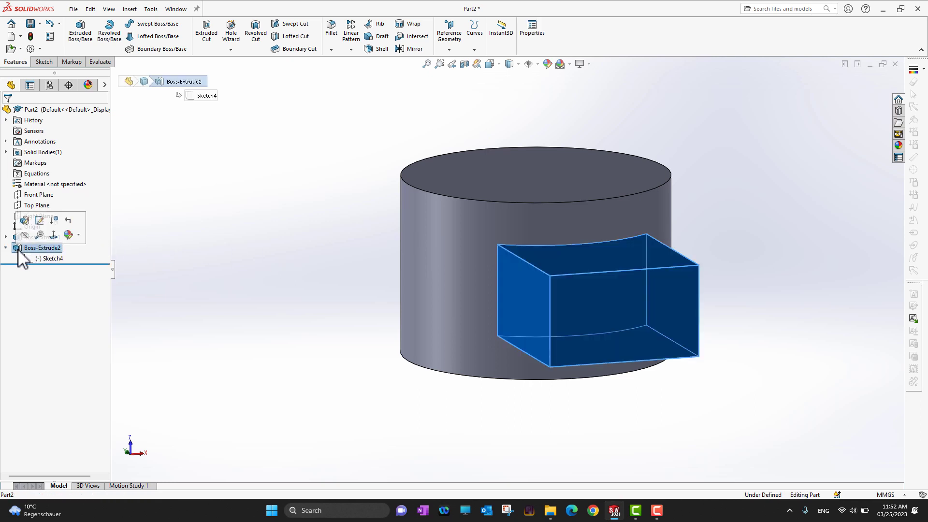
pyautogui.click(40, 220)
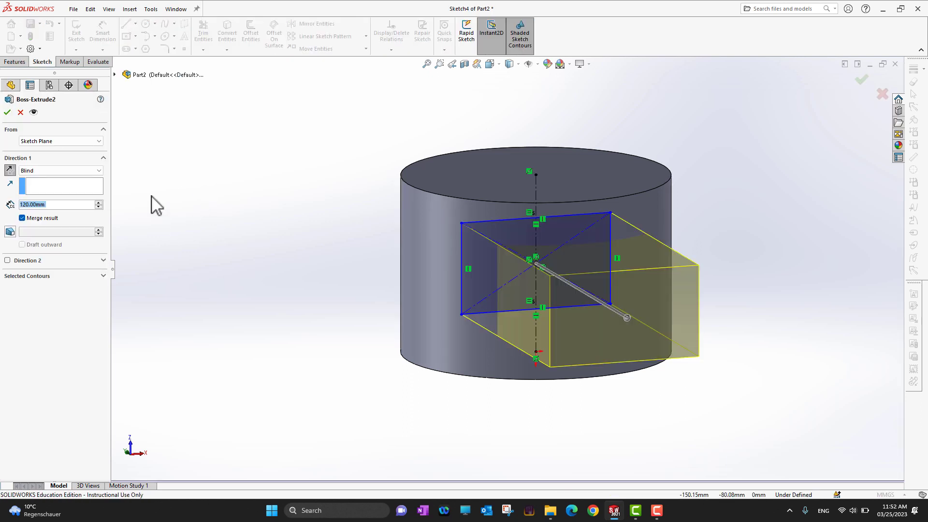
pyautogui.click(22, 218)
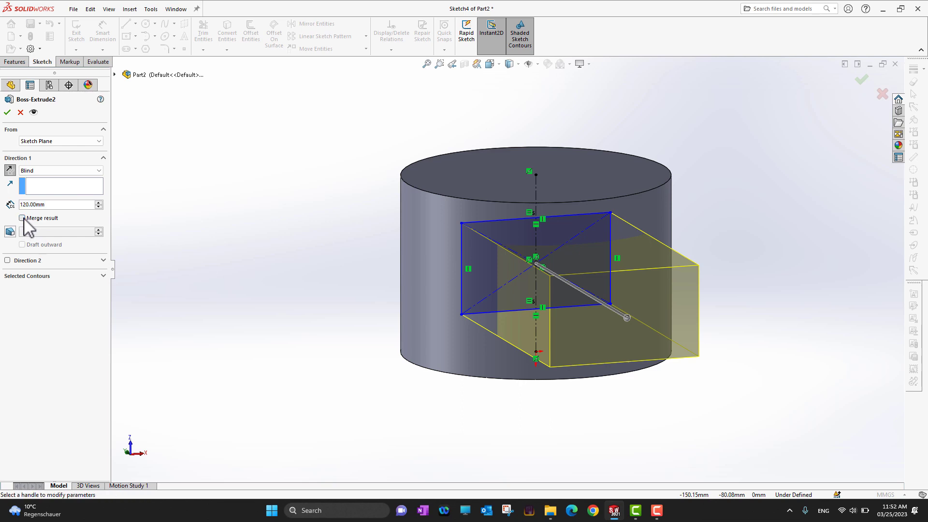
pyautogui.click(6, 113)
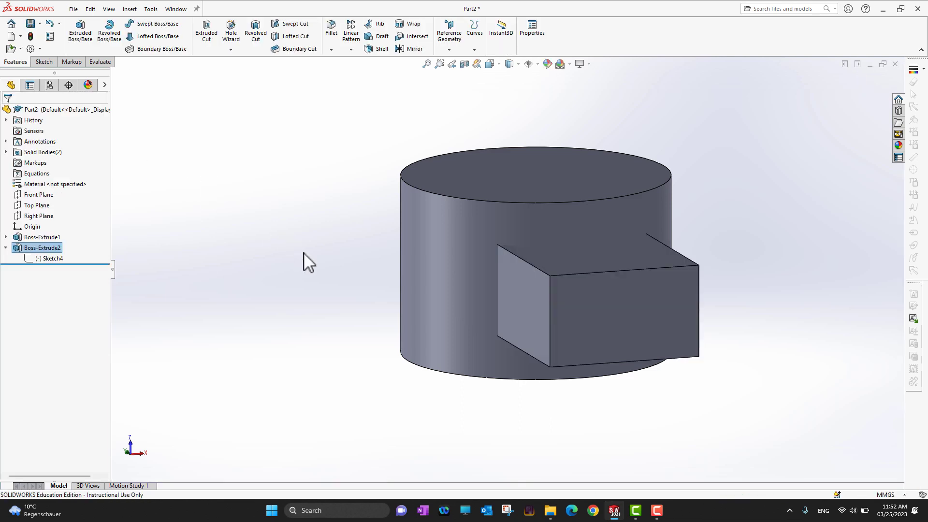
pyautogui.moveTo(257, 253); pyautogui.dragTo(406, 302, button='middle')
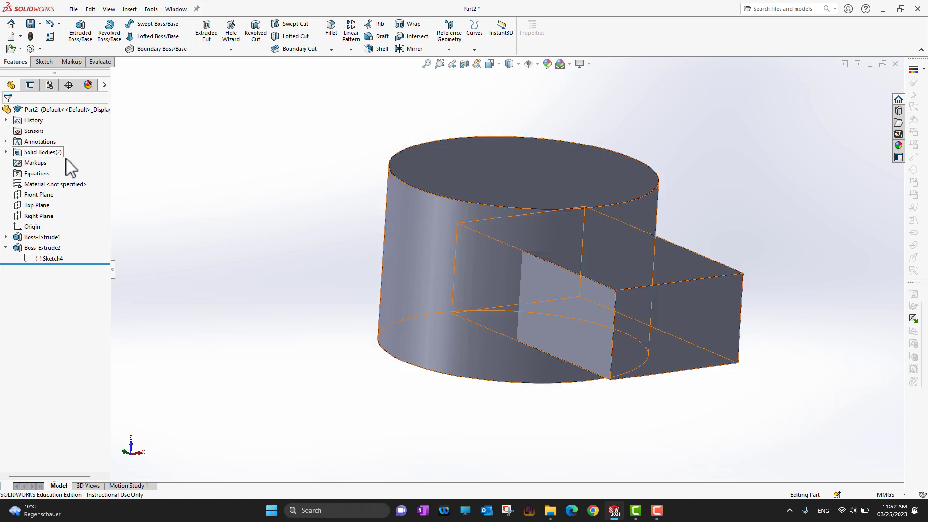
# Step: Reopen the block's extrusion for editing and turn Merge result back on
pyautogui.click(19, 247)
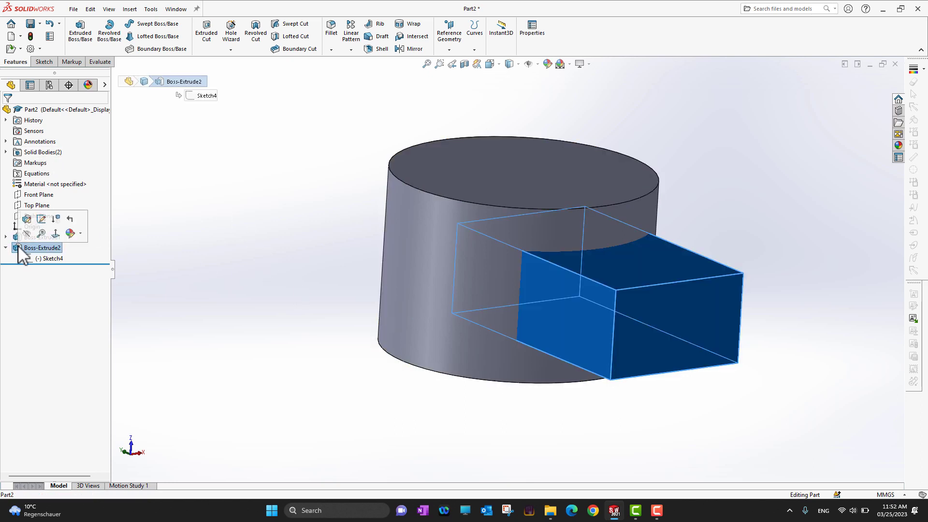
pyautogui.click(27, 220)
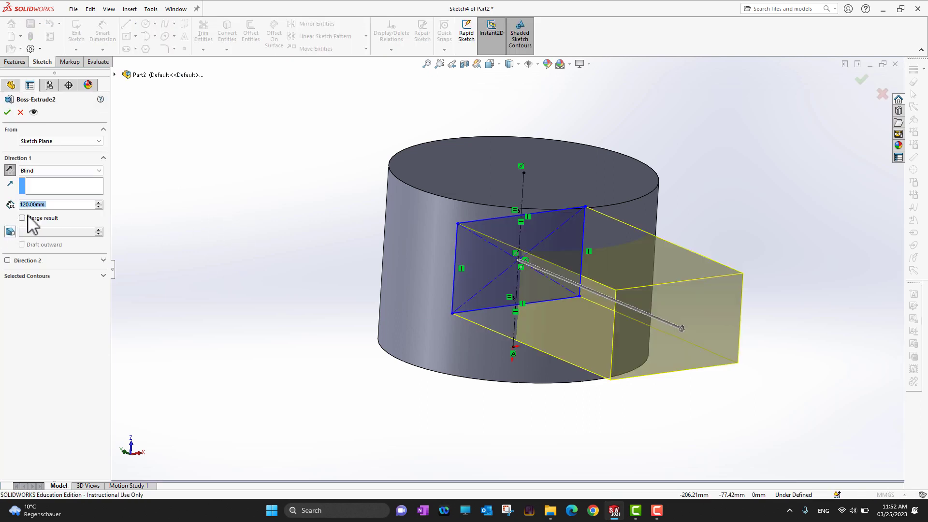
pyautogui.click(21, 218)
pyautogui.press('z')
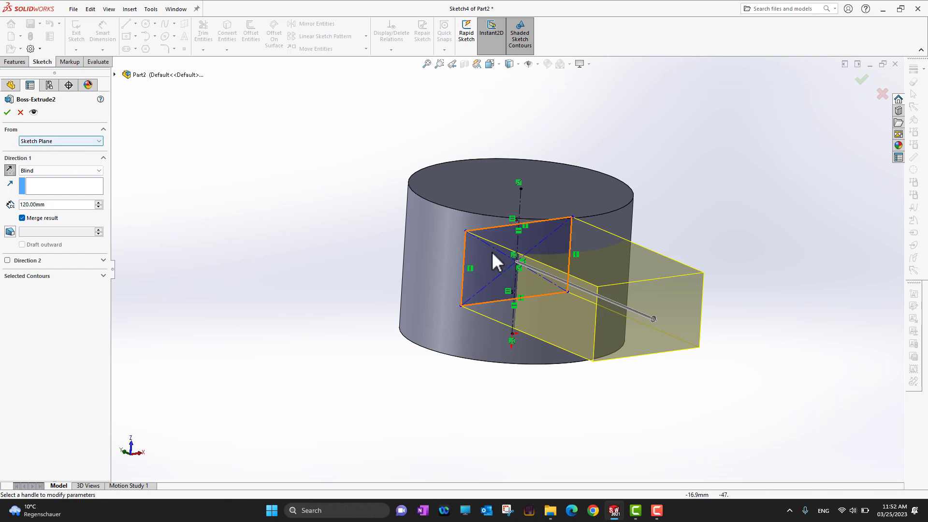
# Step: Change the extrusion's start condition from the sketch plane to Offset, with an offset of 10 mm
pyautogui.click(55, 141)
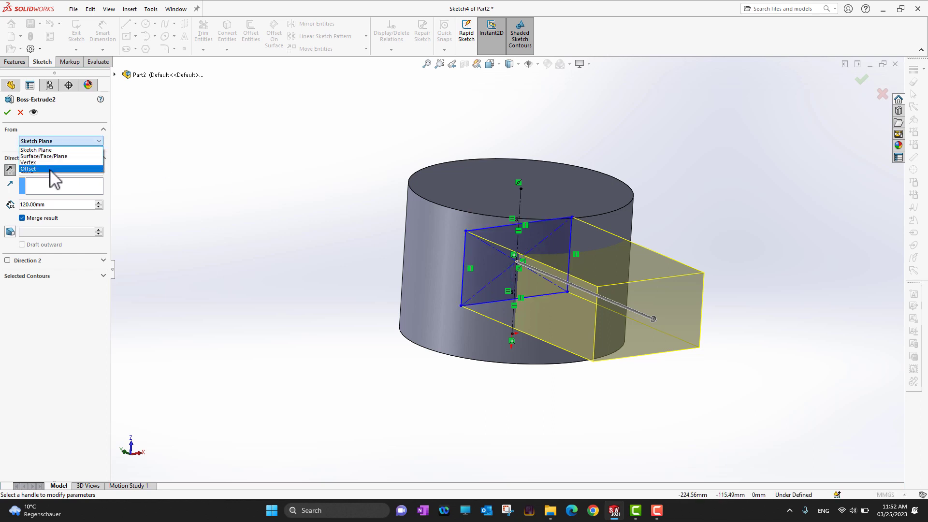
pyautogui.click(51, 171)
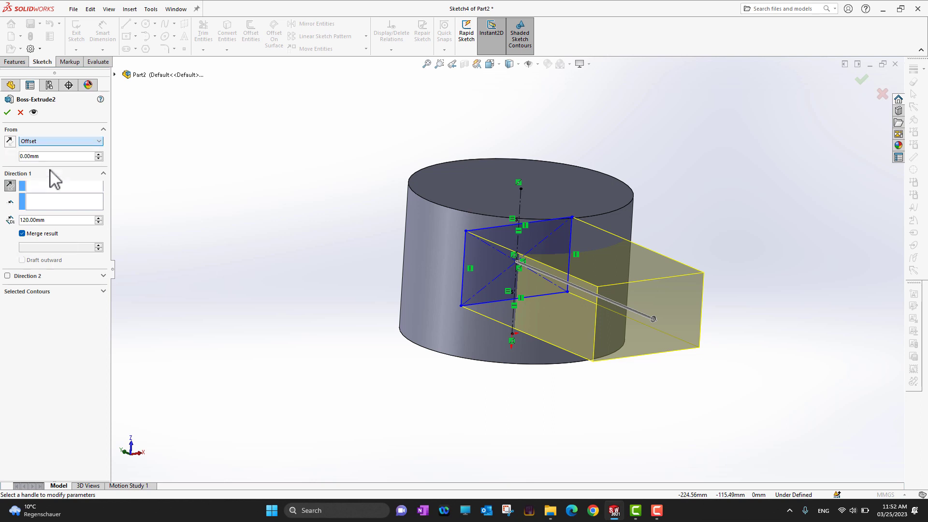
pyautogui.click(98, 154)
pyautogui.click(99, 155)
pyautogui.click(98, 154)
pyautogui.click(98, 158)
pyautogui.click(99, 158)
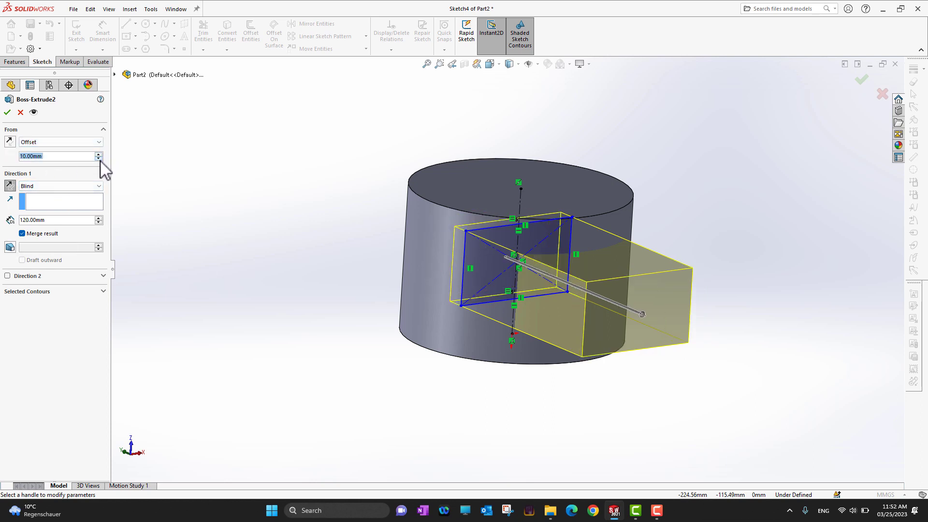
# Step: Try reversing the block's extrusion direction and switch it back while viewing the preview from the side
pyautogui.moveTo(233, 248)
pyautogui.mouseDown(button='middle')
pyautogui.moveTo(292, 282)
pyautogui.moveTo(277, 268)
pyautogui.moveTo(283, 274)
pyautogui.mouseUp(button='middle')
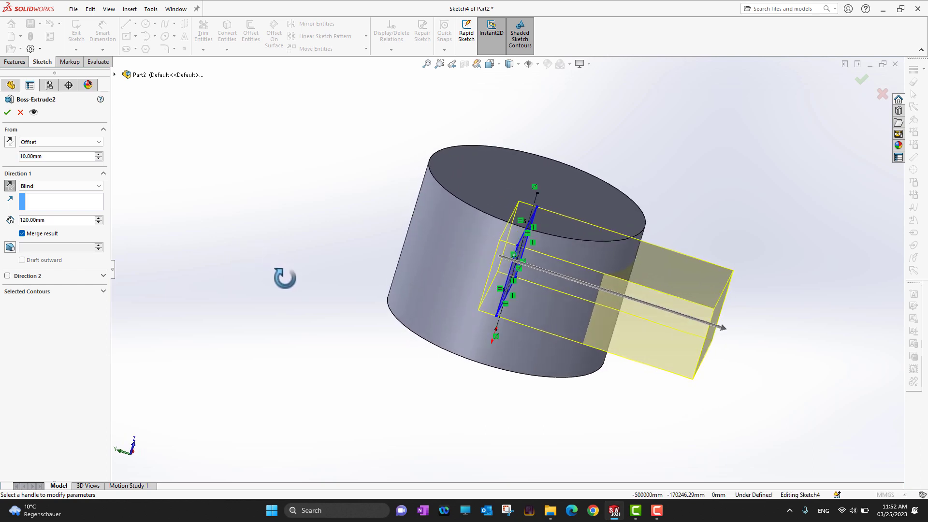
pyautogui.click(16, 184)
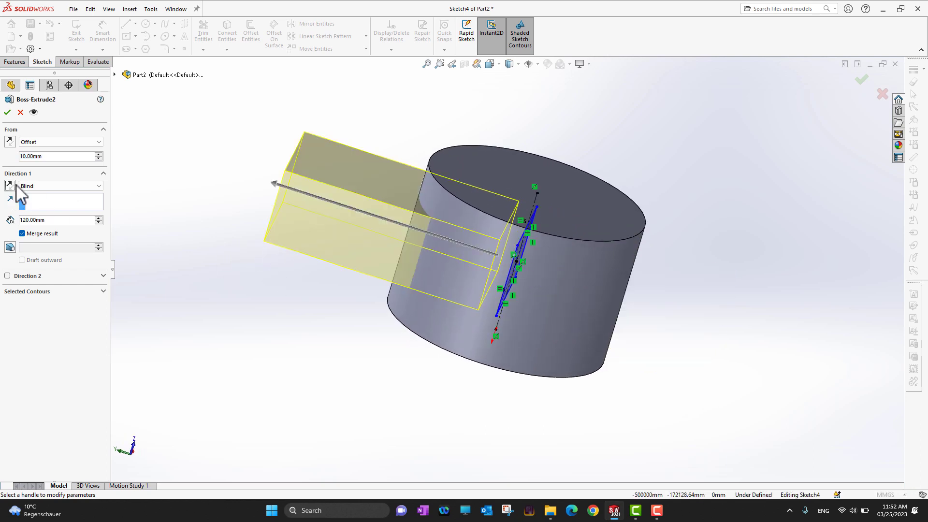
pyautogui.click(16, 185)
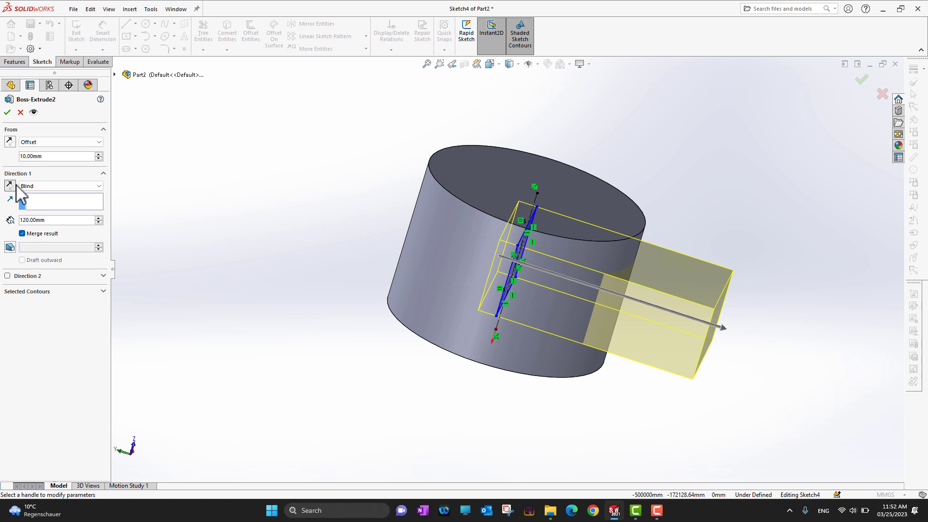
# Step: Reverse the start offset's direction, set the offset to 70 mm and accept the edited extrusion
pyautogui.click(98, 153)
pyautogui.click(99, 154)
pyautogui.click(99, 153)
pyautogui.click(98, 154)
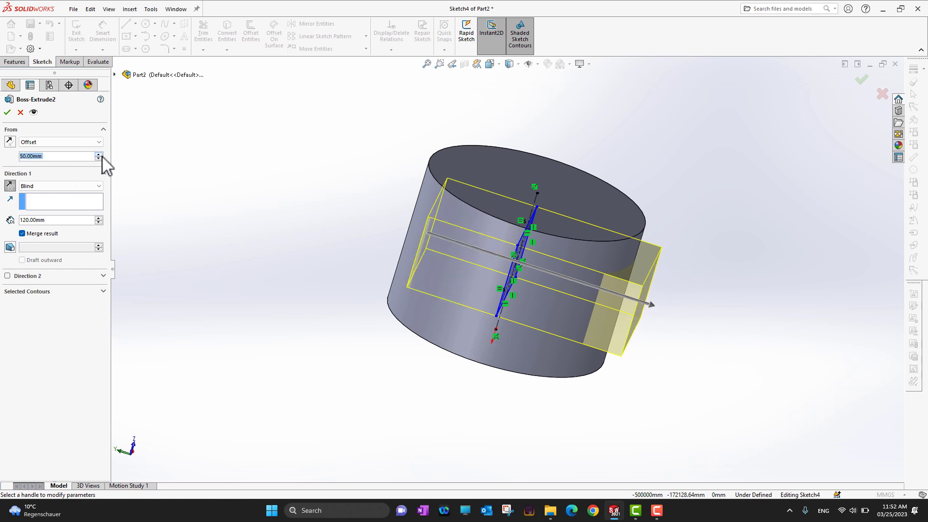
pyautogui.click(9, 141)
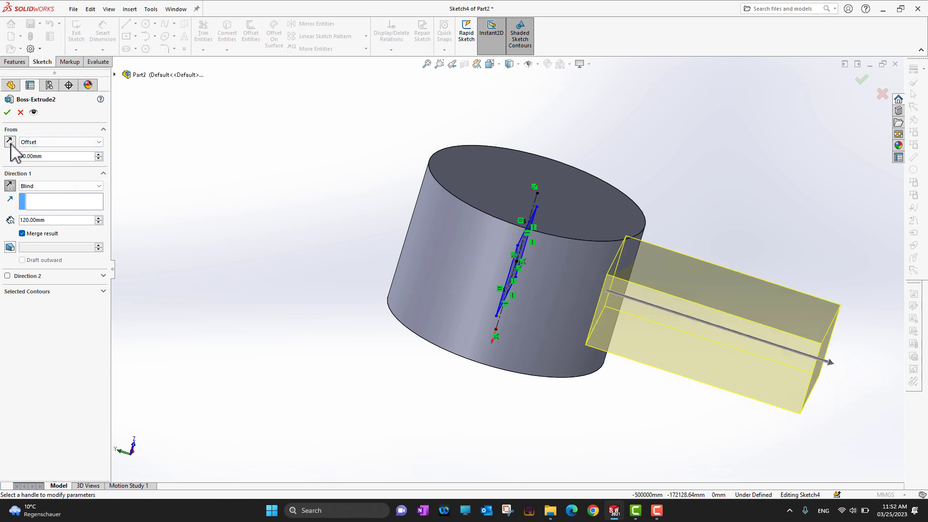
pyautogui.click(99, 154)
pyautogui.click(98, 154)
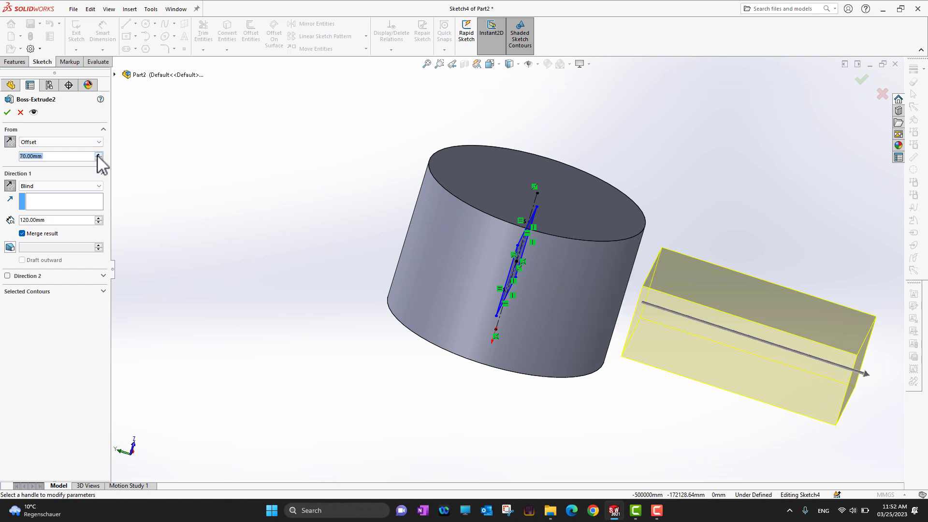
pyautogui.moveTo(252, 294); pyautogui.dragTo(479, 280, button='middle')
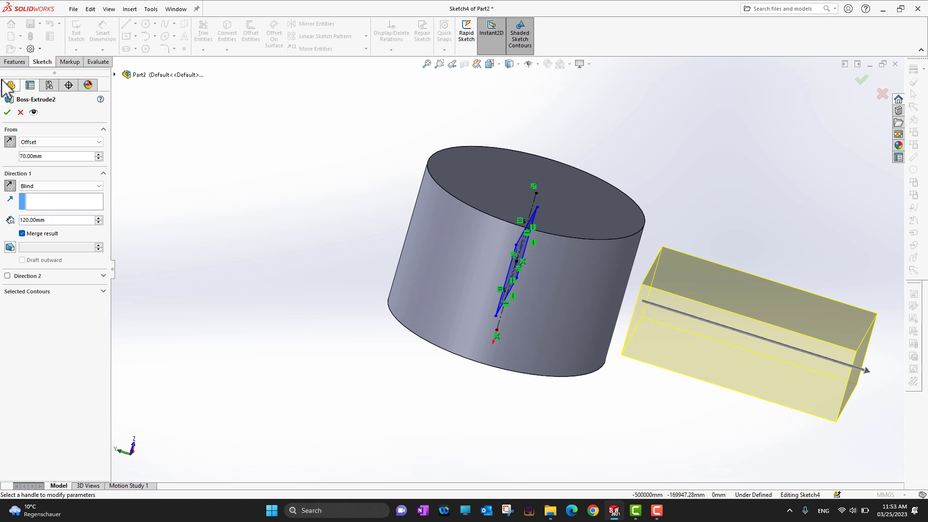
pyautogui.click(7, 112)
# Step: Examine the position of the offset block relative to the cylinder from several angles
pyautogui.scroll(3, 290, 242)
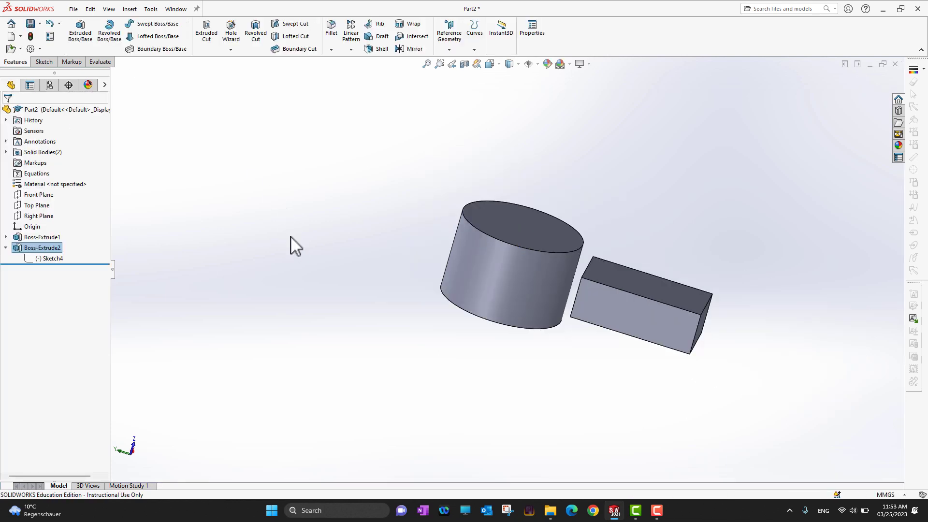
pyautogui.scroll(-2, 342, 263)
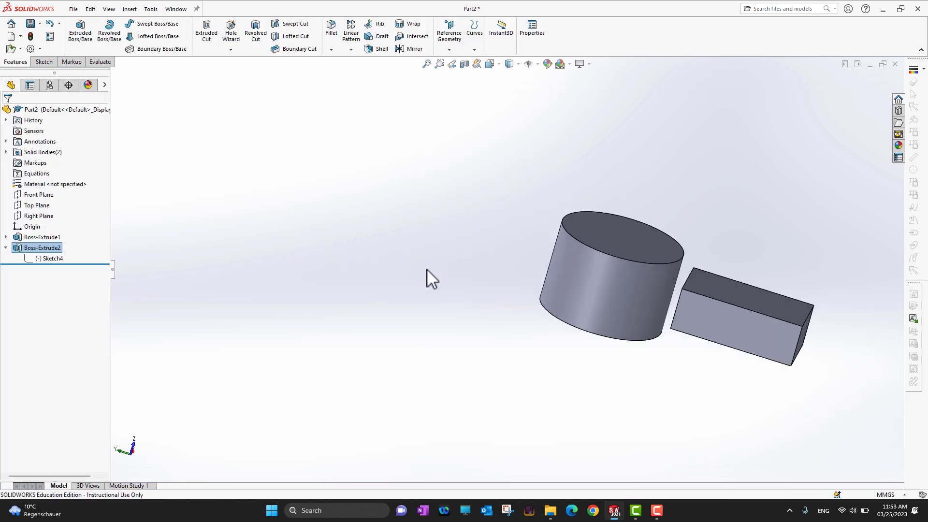
pyautogui.moveTo(428, 269); pyautogui.dragTo(396, 272, button='middle')
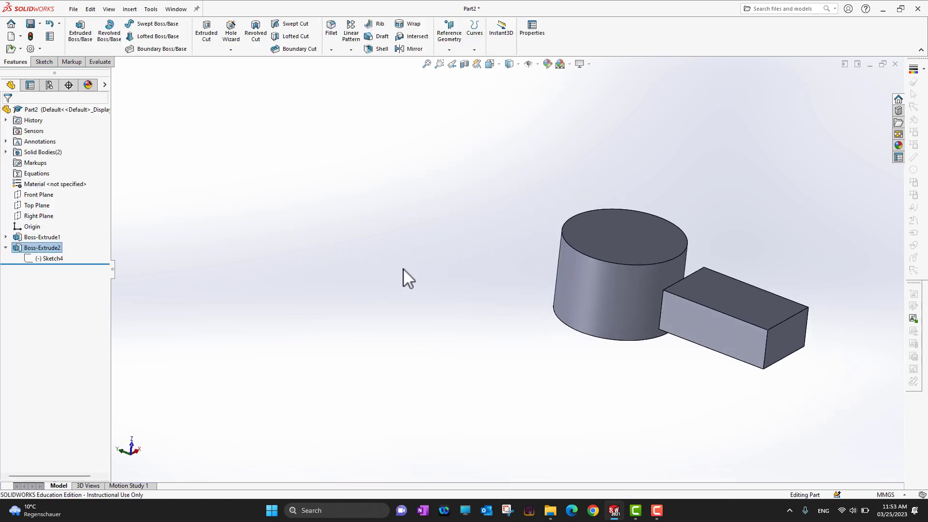
pyautogui.press('f')
pyautogui.moveTo(512, 358); pyautogui.dragTo(531, 337, button='middle')
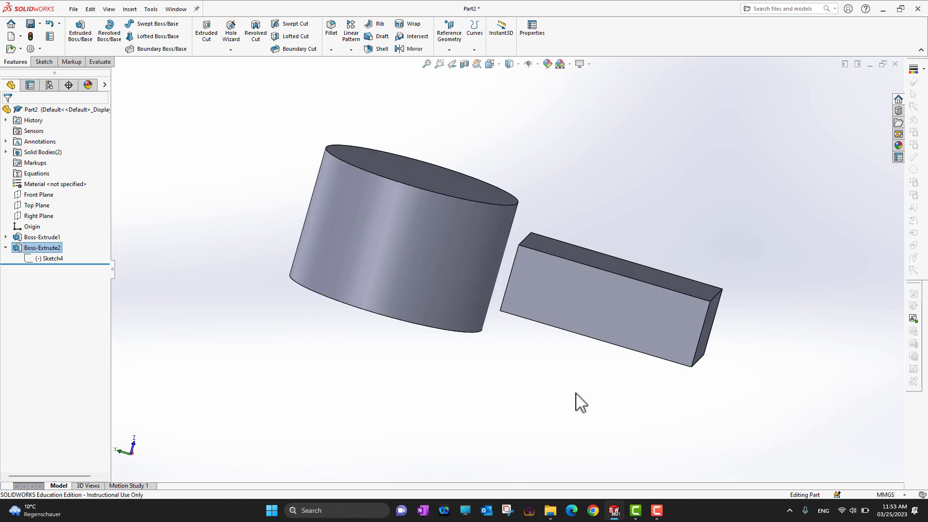
pyautogui.moveTo(576, 399); pyautogui.dragTo(383, 319, button='middle')
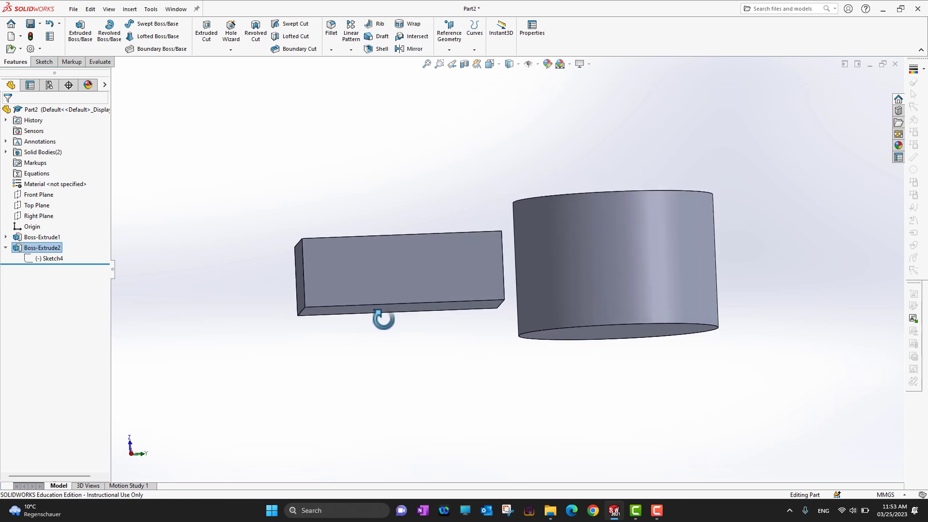